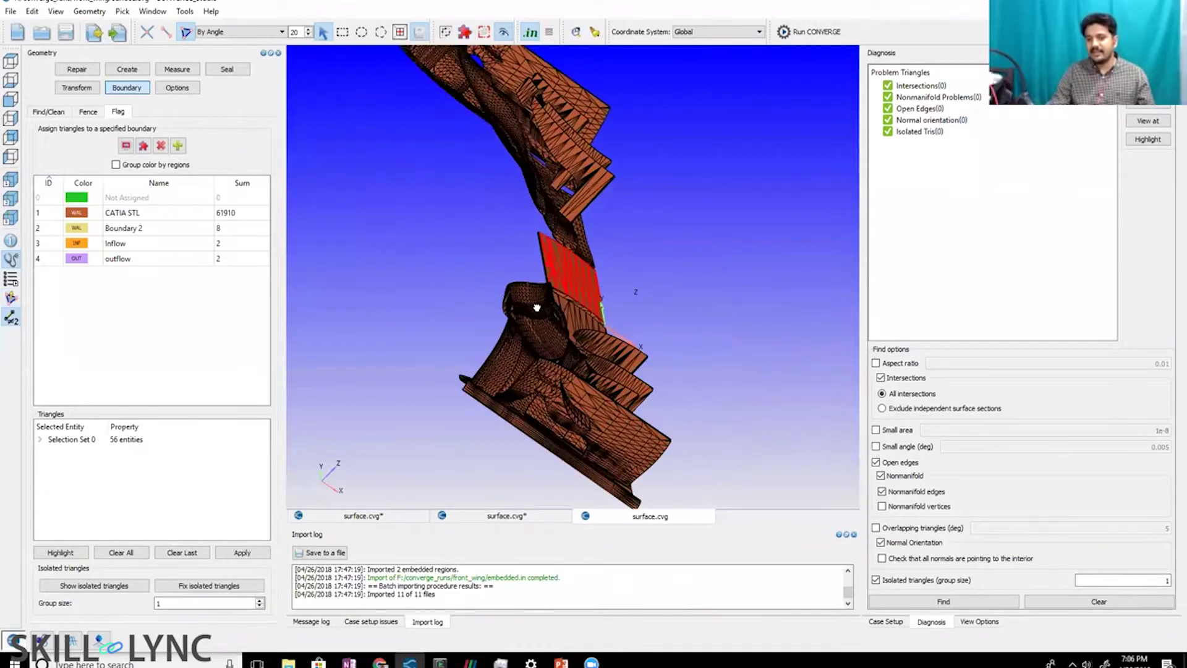
- Zoom and orbit to an oblique view of the wing, then select a surface patch by angle
scroll(531, 264, down, 10)
drag(493, 254, 615, 395)
scroll(615, 396, up, 5)
click(636, 416)
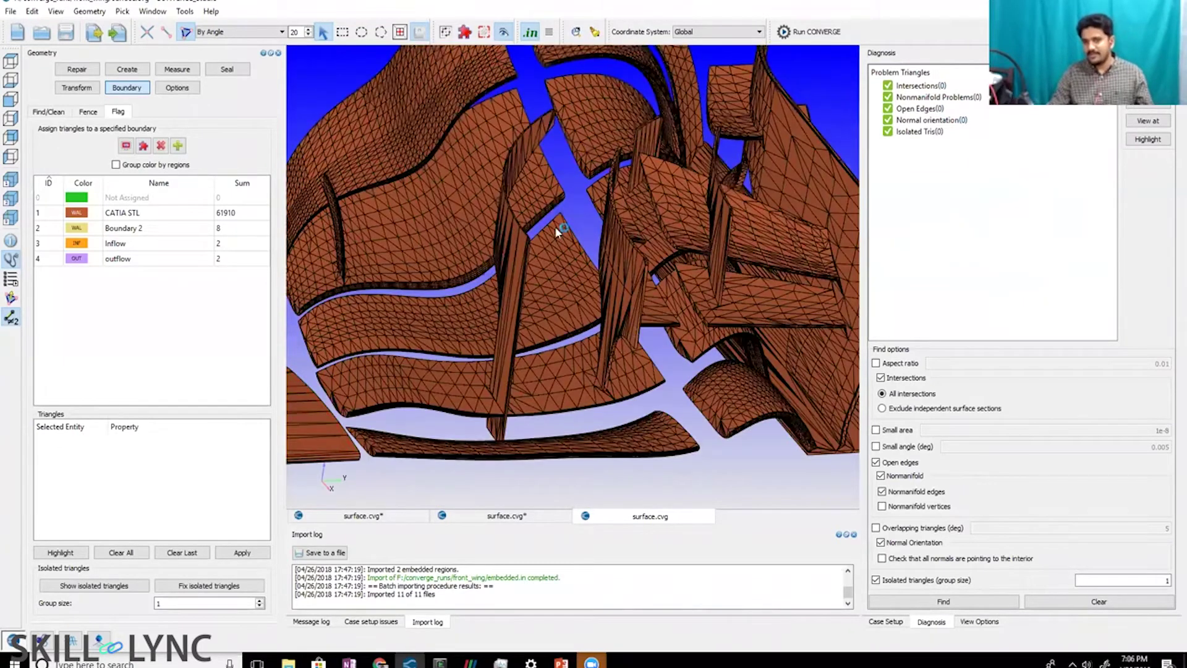
scroll(559, 237, down, 5)
scroll(480, 142, up, 3)
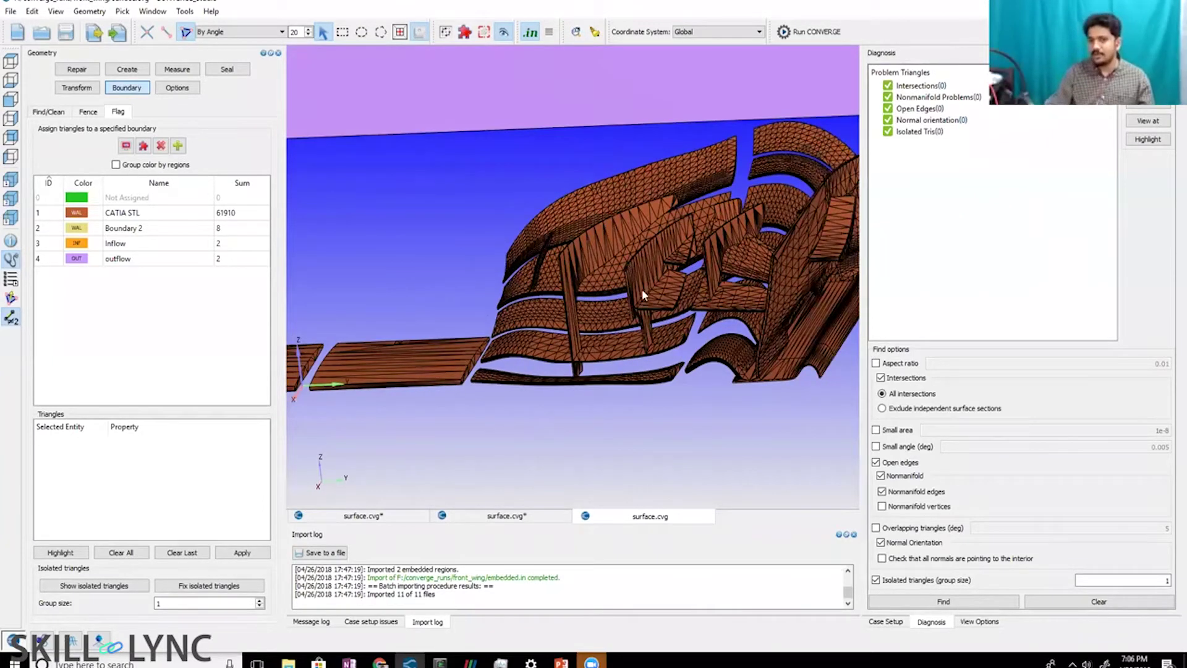
drag(642, 288, 620, 277)
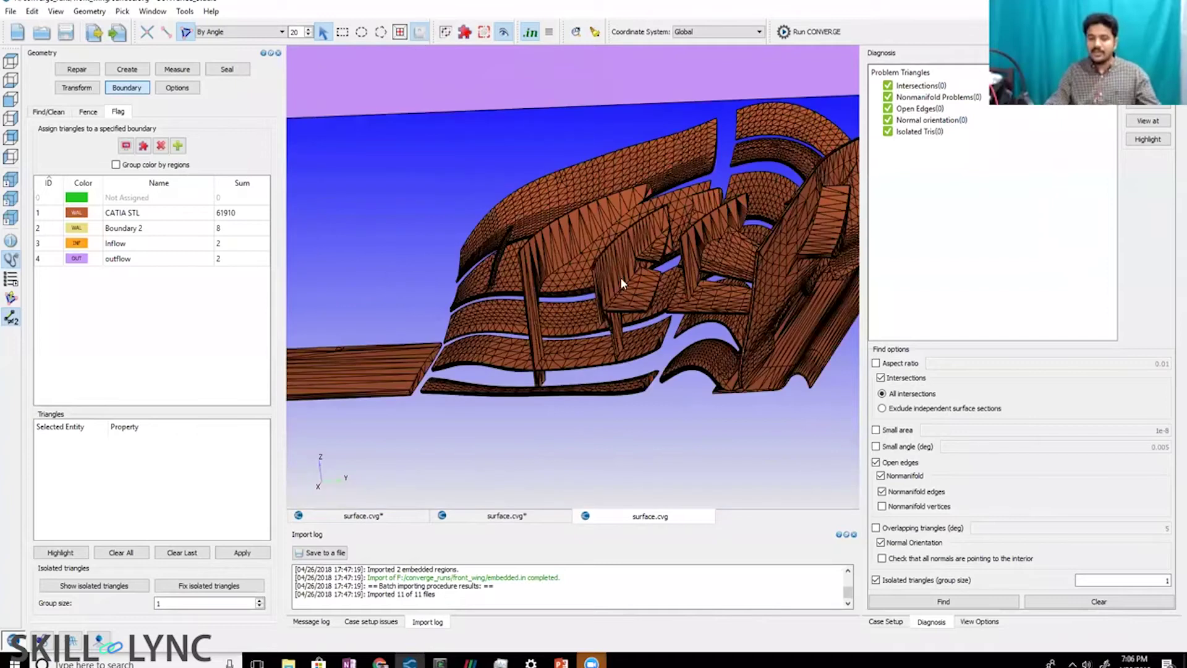
click(620, 277)
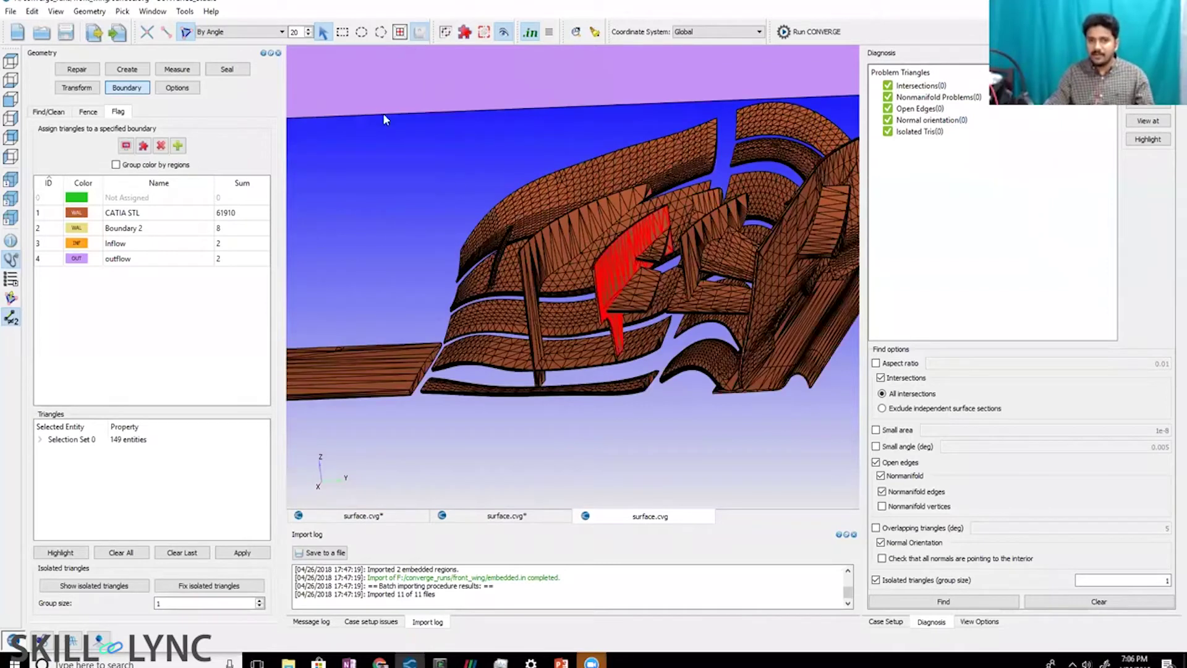
- Switch triangle picking to Any and select a single thin triangle on the wing
click(238, 31)
click(211, 44)
click(621, 263)
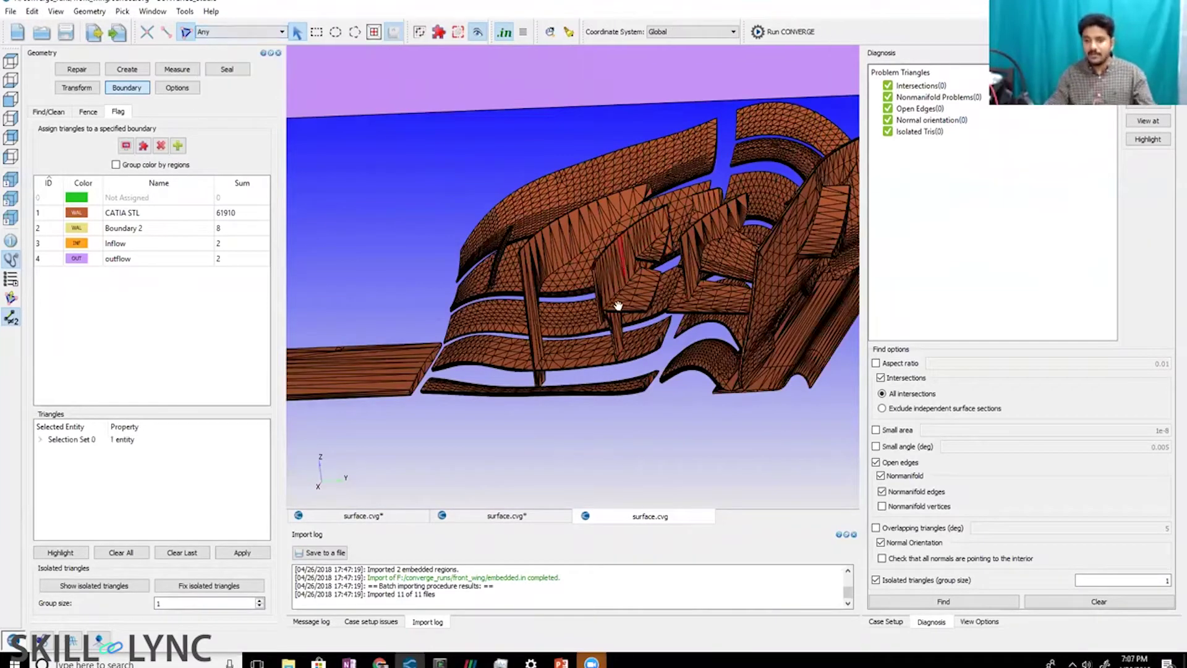
drag(617, 306, 668, 297)
scroll(654, 350, down, 10)
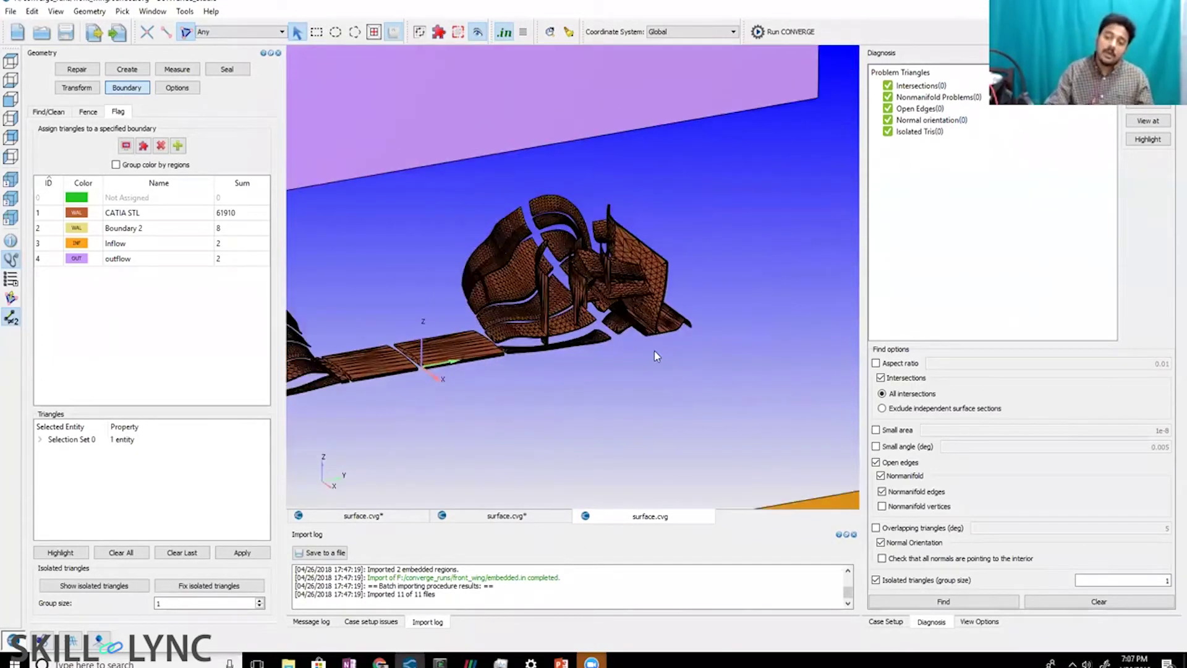
- Redisplay the full tunnel box and hide its top triangles to see inside
drag(555, 333, 514, 388)
right_click(400, 419)
click(413, 424)
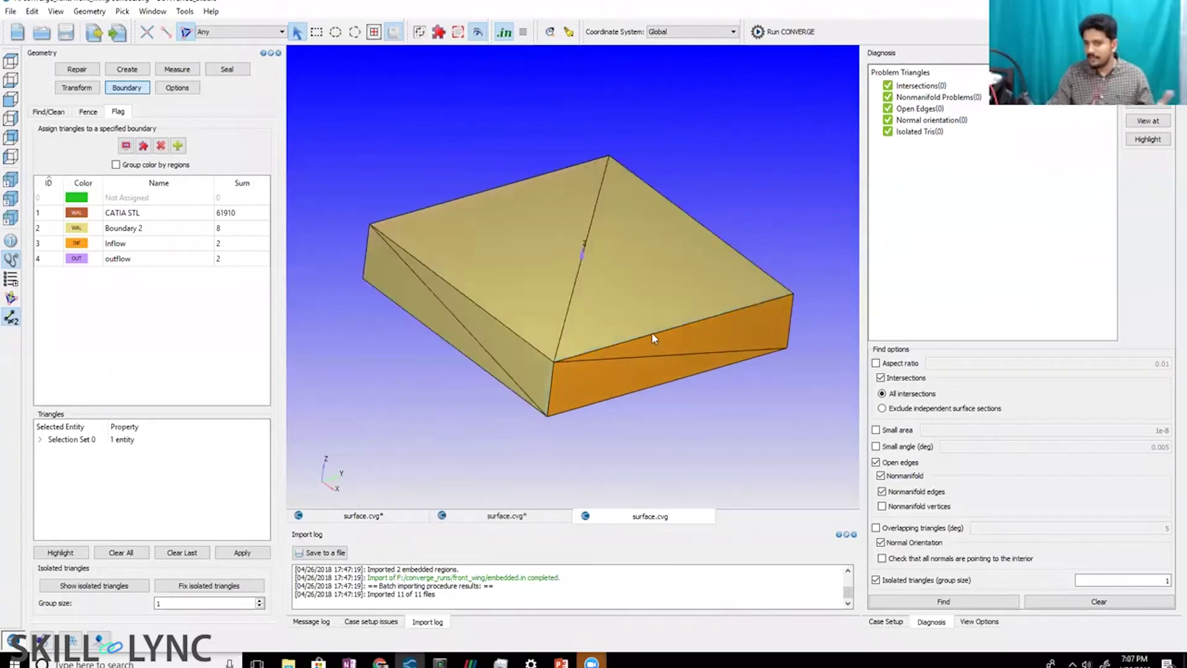
click(650, 328)
key(h)
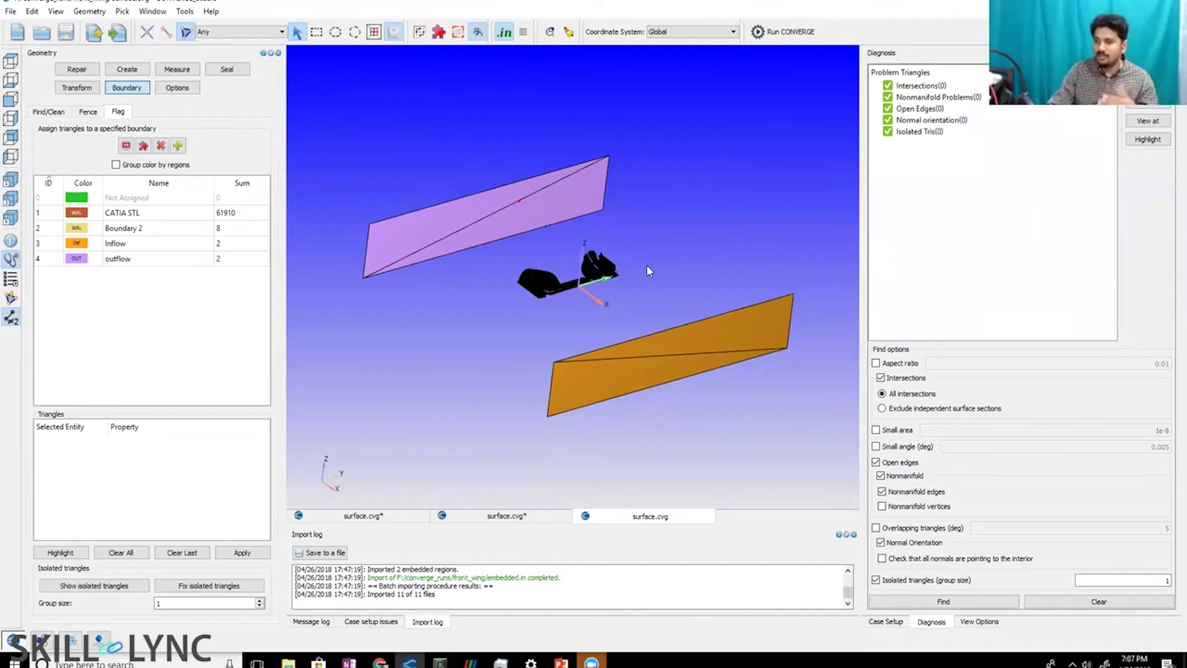
- Redisplay the whole tunnel box and rotate it to a closer view
right_click(732, 155)
click(751, 171)
scroll(667, 363, down, 3)
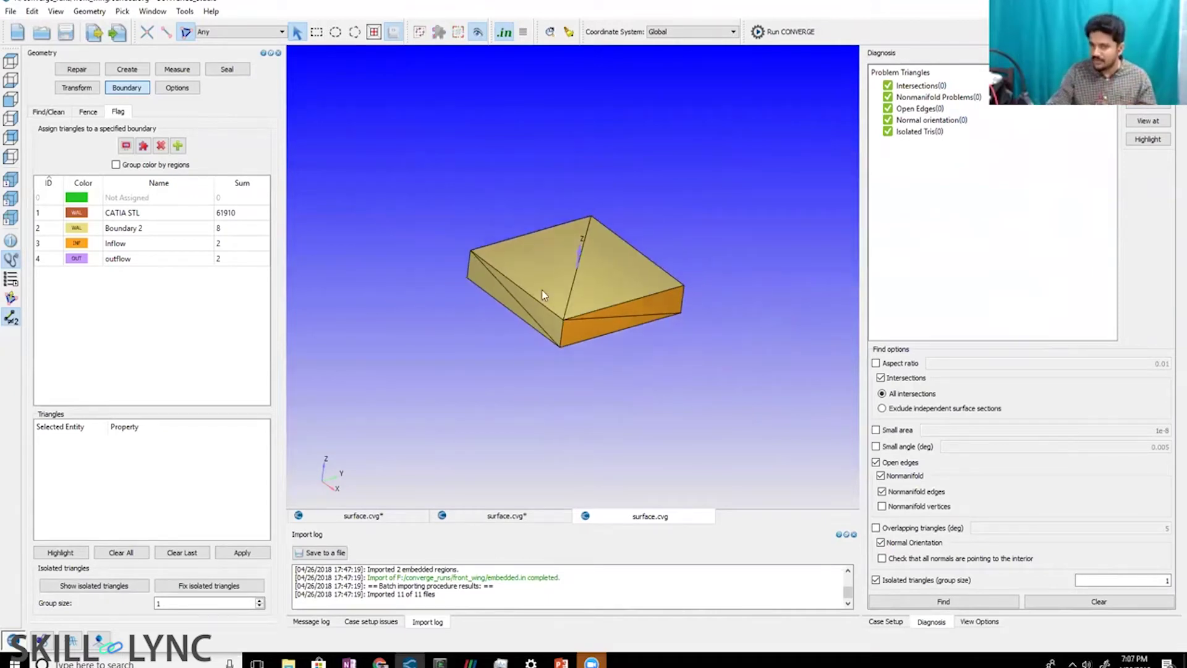
scroll(542, 289, up, 4)
drag(542, 289, 537, 238)
- Pick triangles on the box, clear the selection, and tilt to look through its opening
click(577, 233)
click(593, 301)
click(593, 301)
click(485, 304)
scroll(600, 307, up, 5)
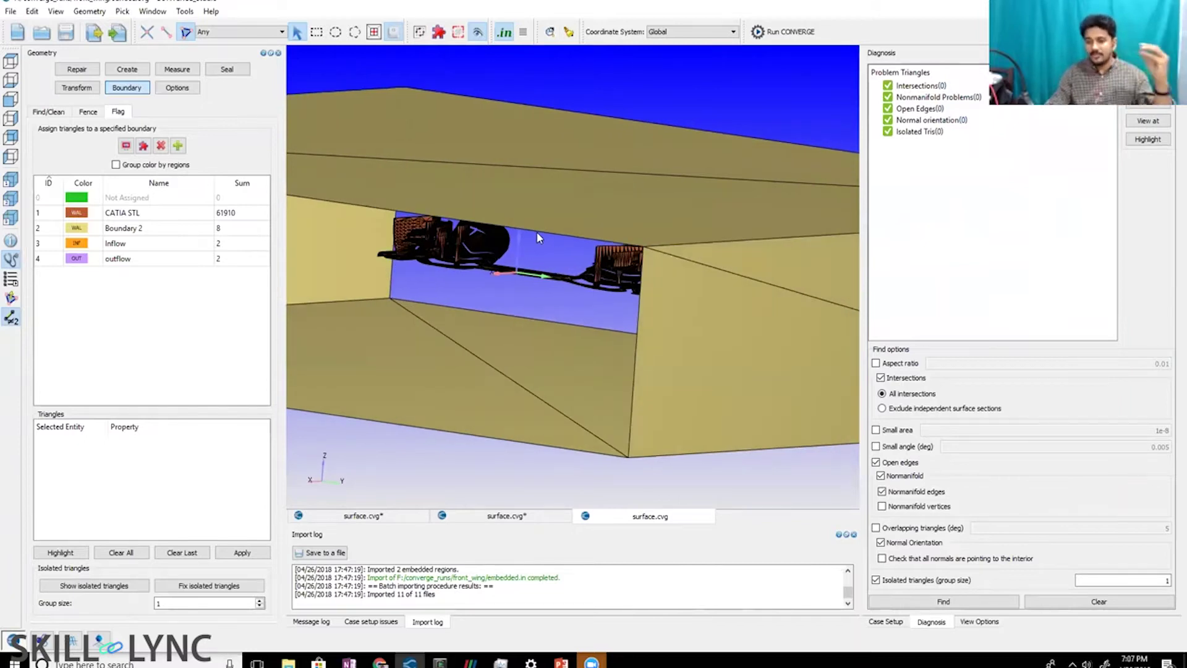
drag(573, 233, 585, 302)
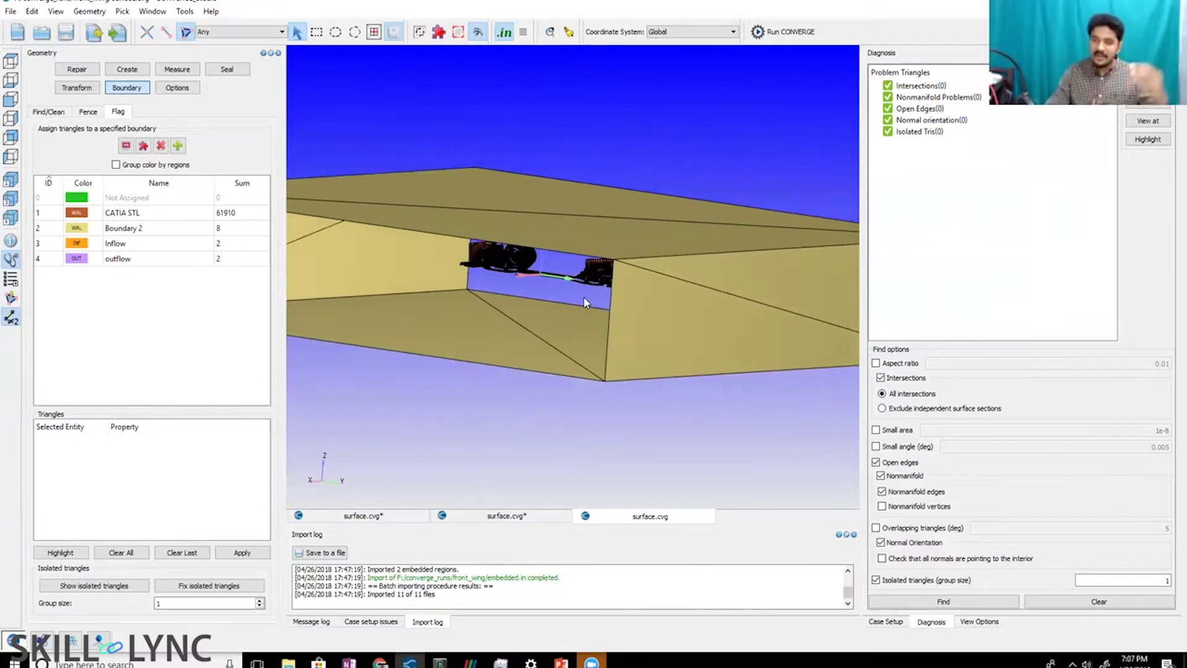
- Show the View Options, then bring up the Case Setup checklist
scroll(579, 305, up, 8)
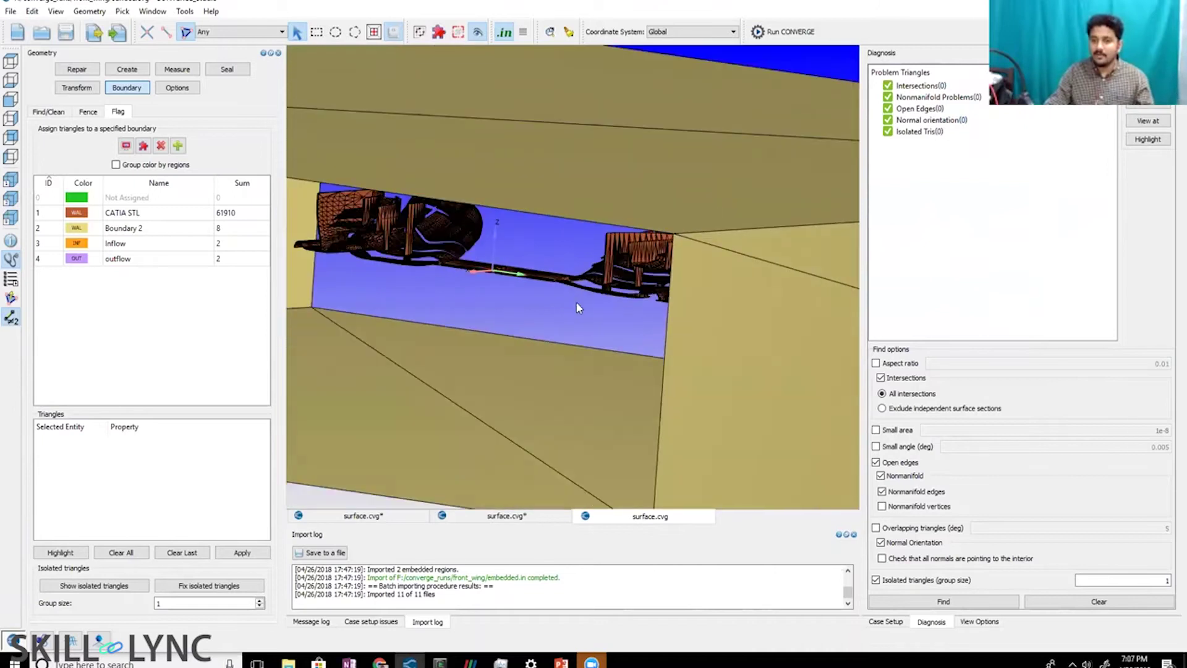
scroll(653, 333, down, 5)
click(977, 621)
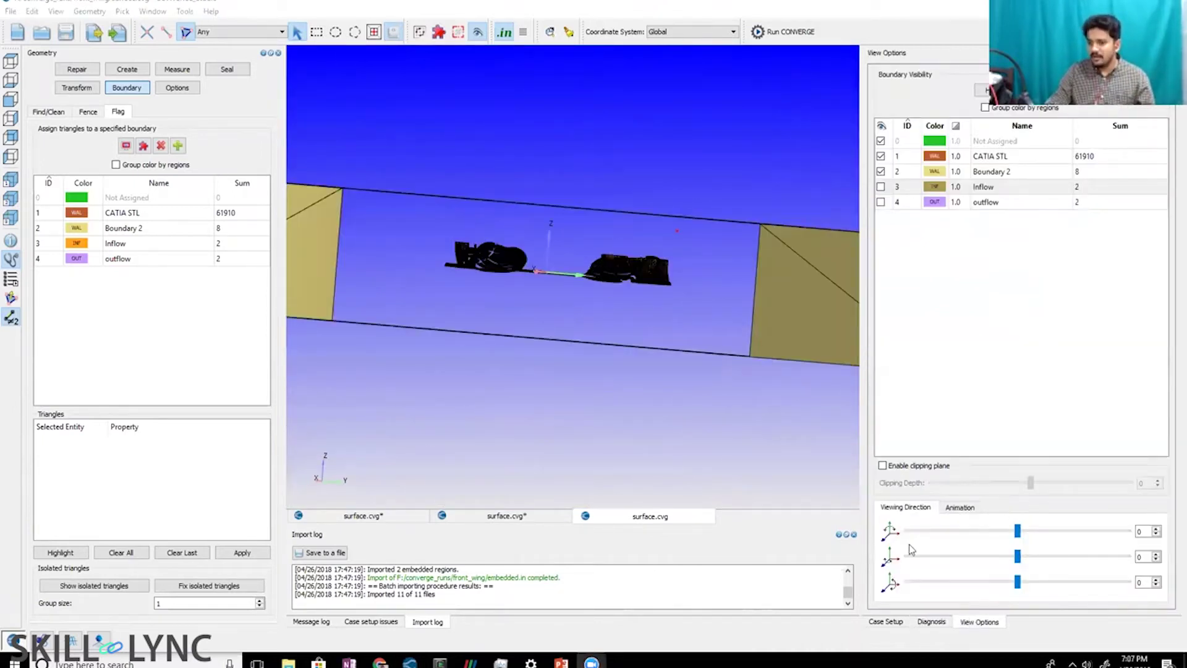
click(888, 622)
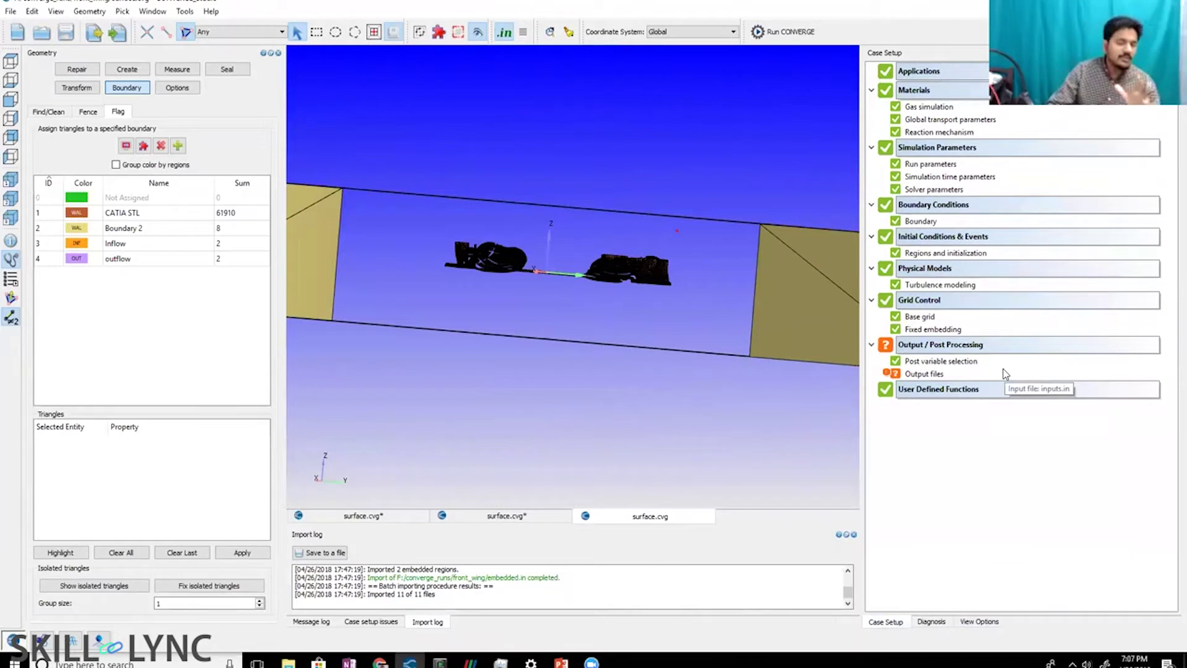
double_click(925, 165)
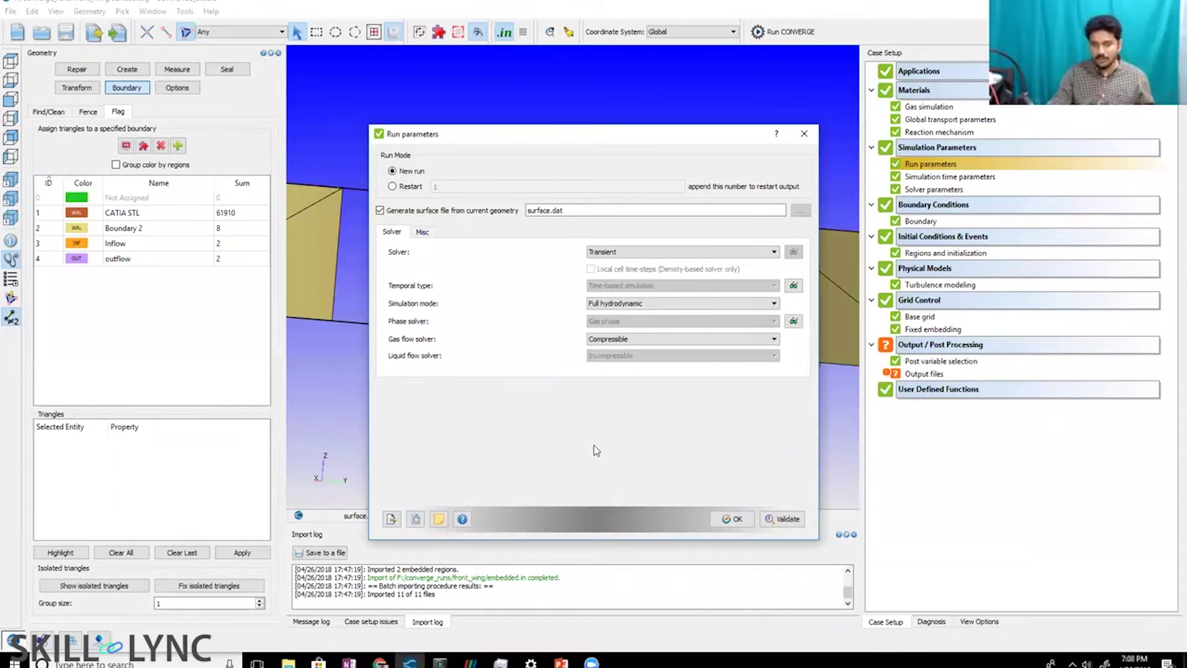
click(803, 134)
double_click(941, 177)
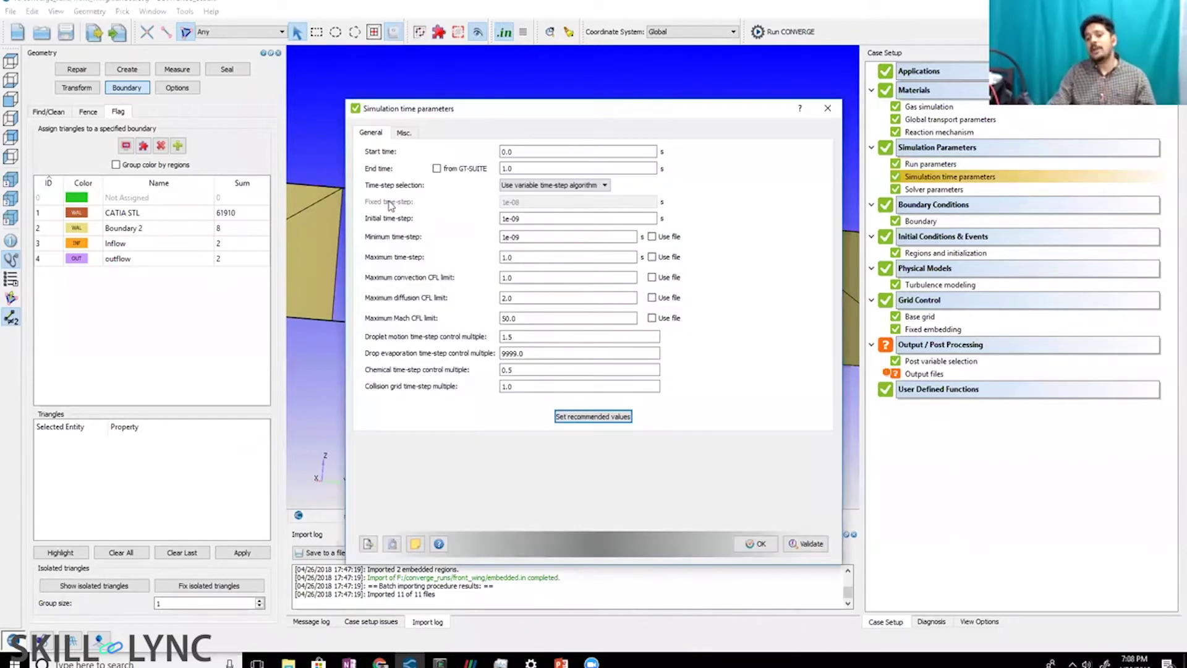
click(826, 110)
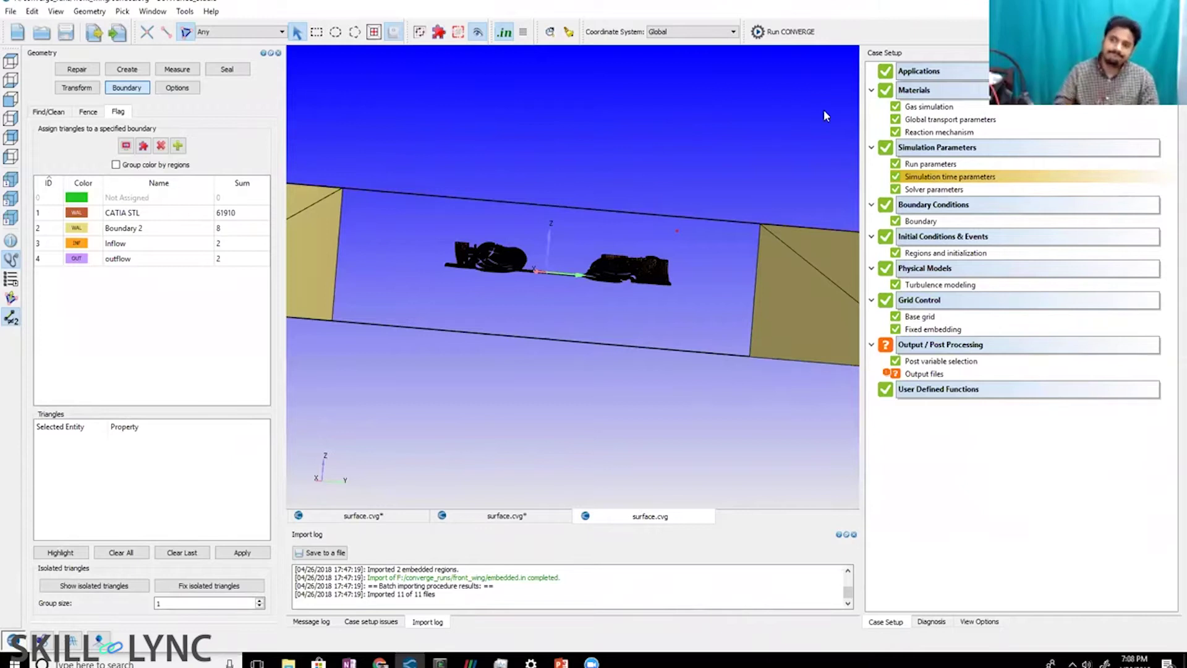
- Open the Boundary settings and select Boundary 2 after viewing the CATIA STL wall
double_click(920, 221)
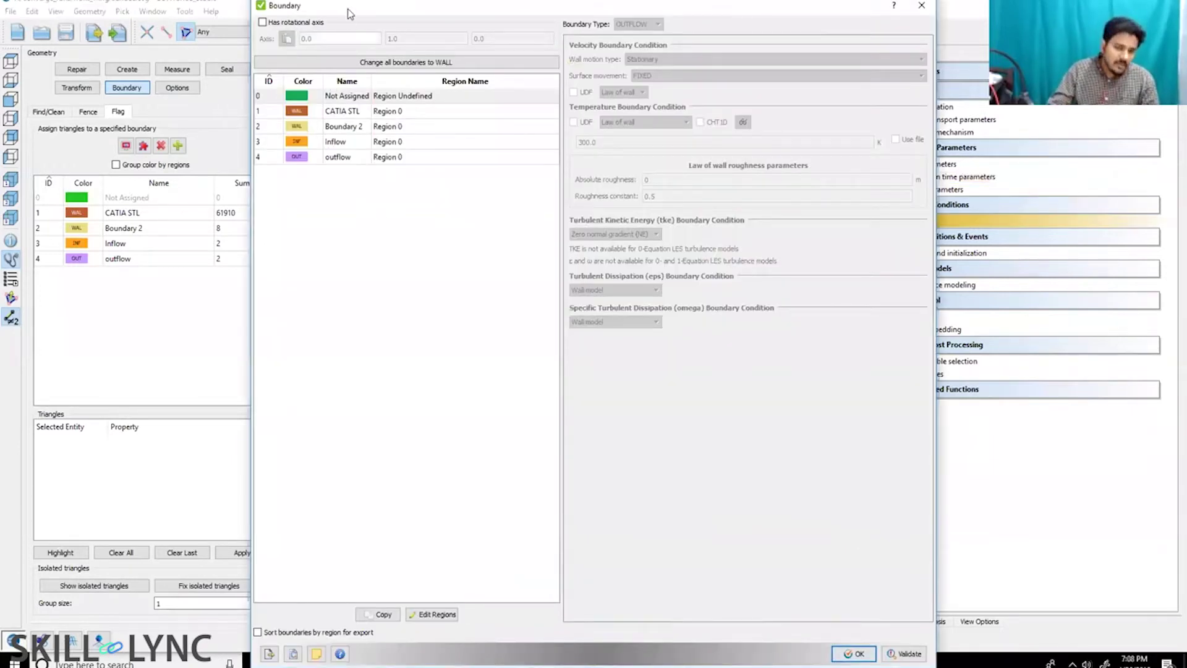
drag(347, 9, 515, 192)
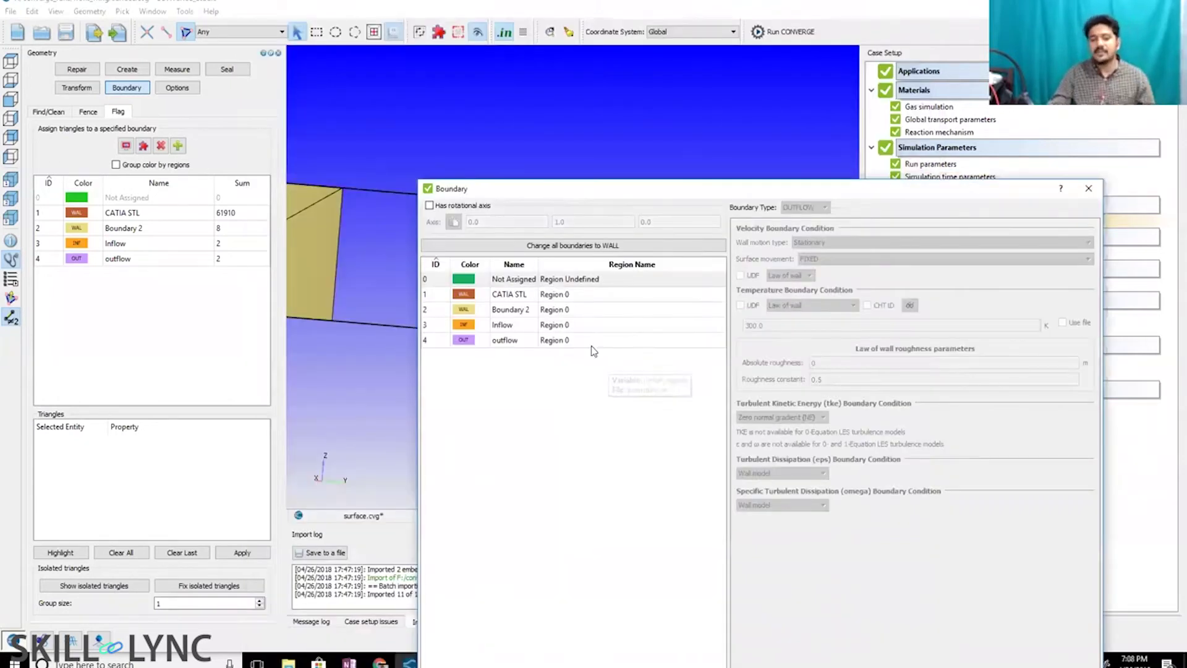
click(505, 299)
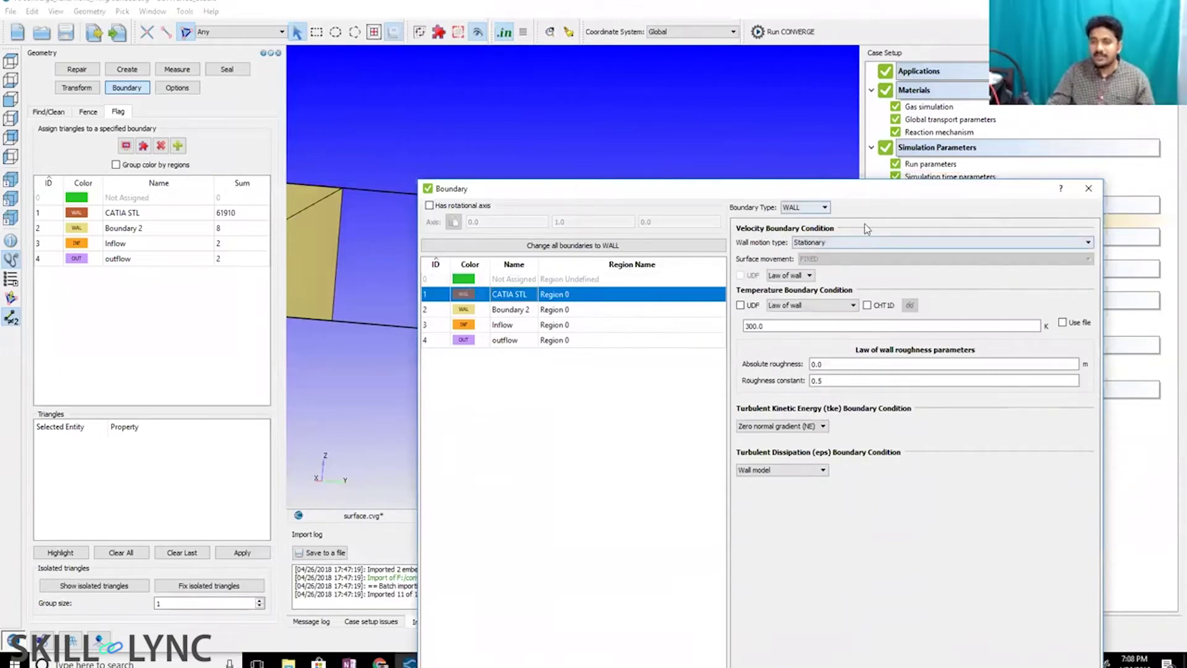
click(505, 314)
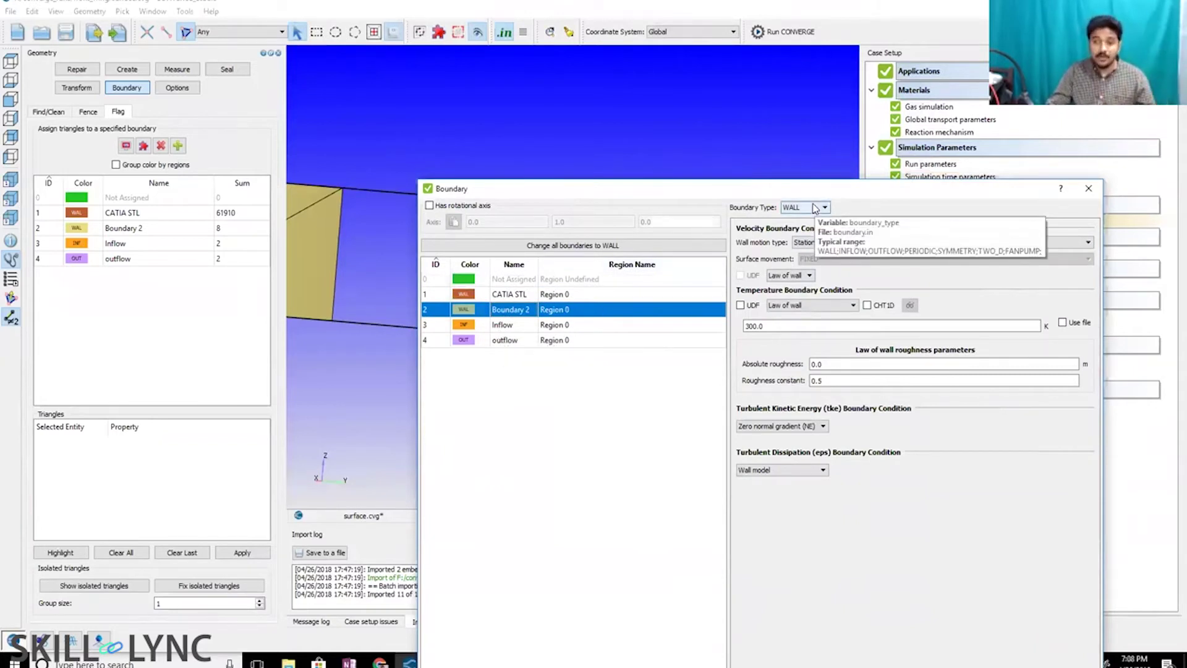
- Change Boundary 2's velocity boundary condition to Slip and move the dialog up
click(797, 305)
click(793, 291)
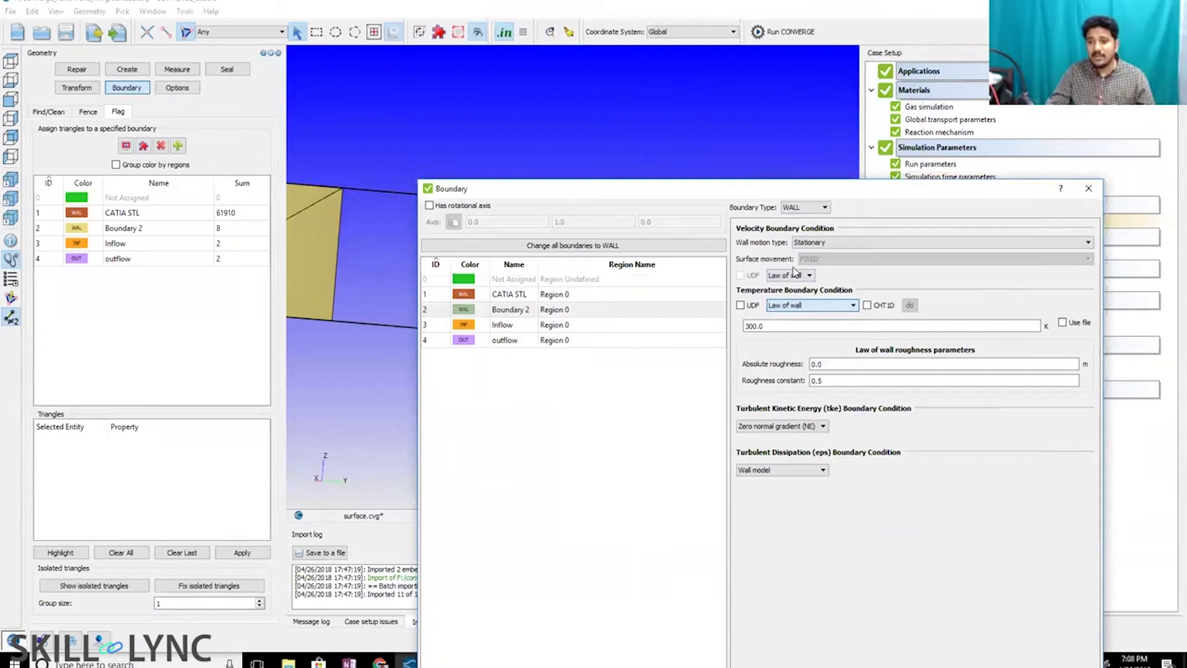
click(795, 275)
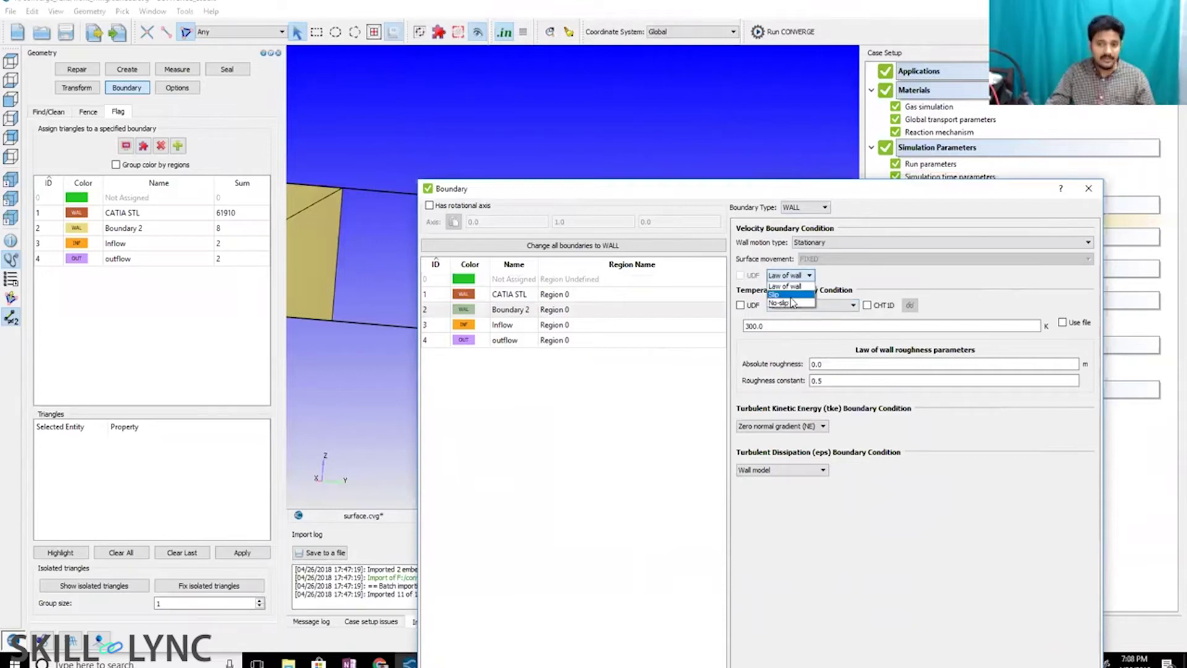
click(786, 295)
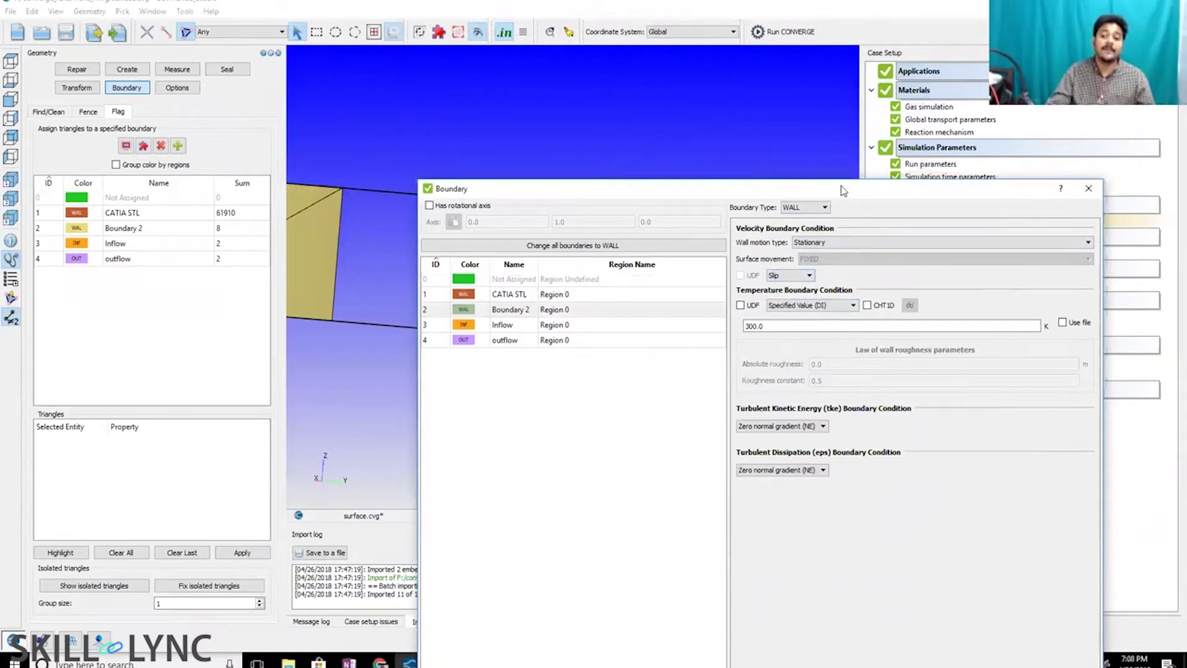
drag(843, 190, 906, 56)
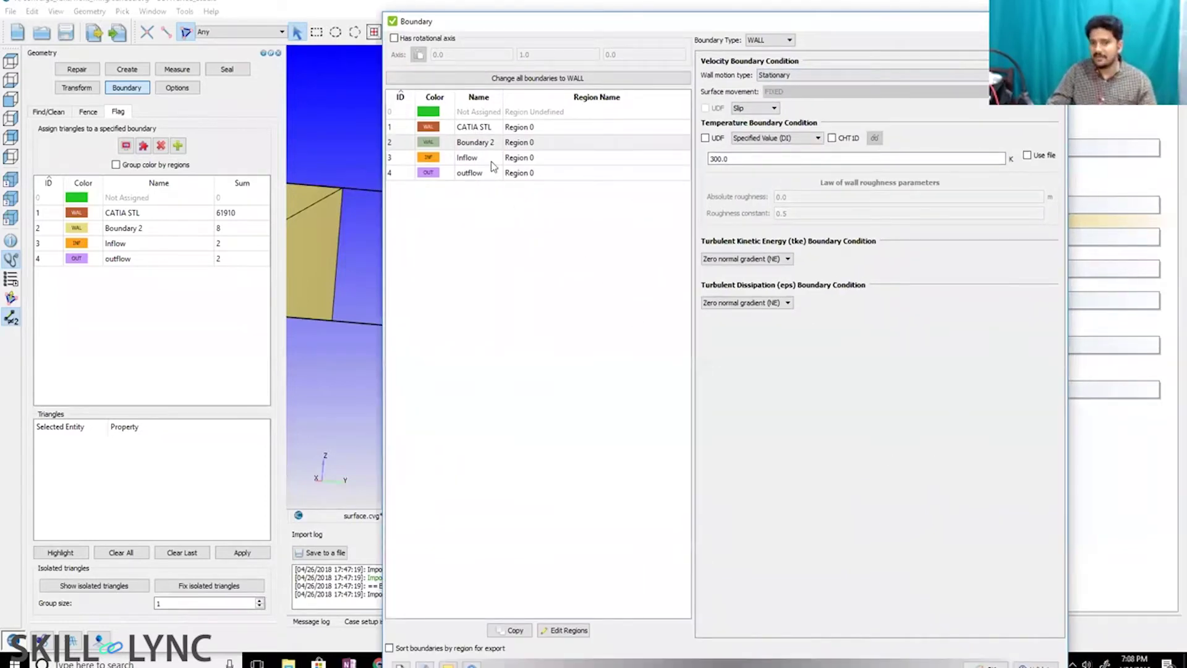
click(483, 159)
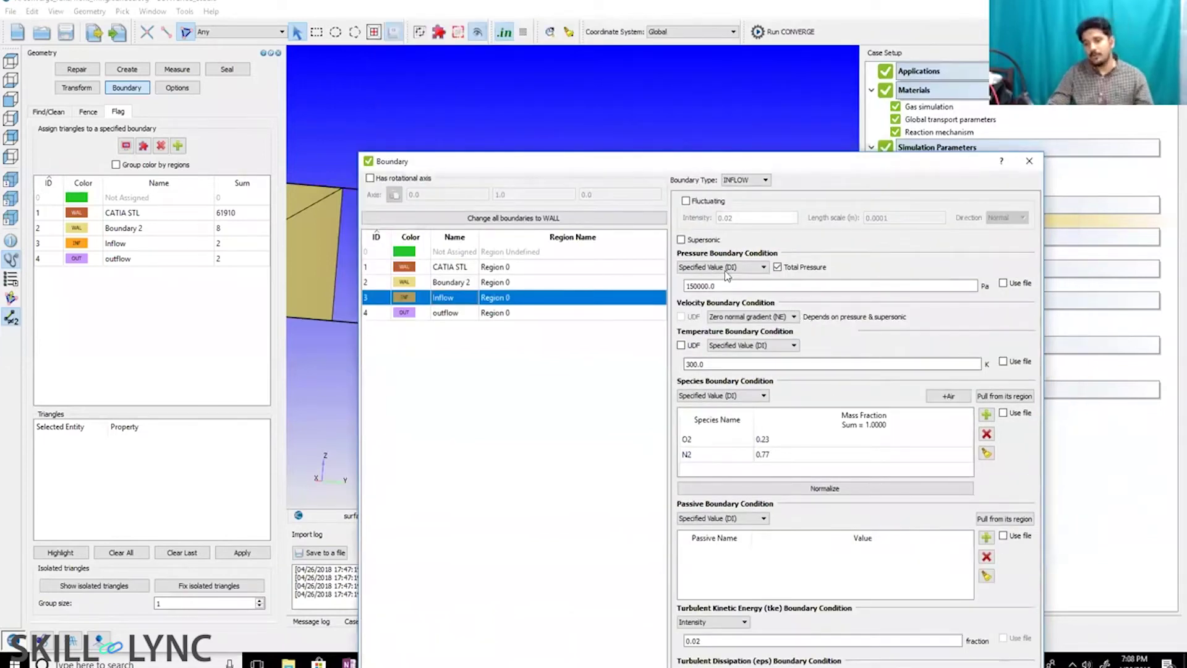
- Set the Inflow velocity boundary condition to Specified Value (DI)
click(727, 272)
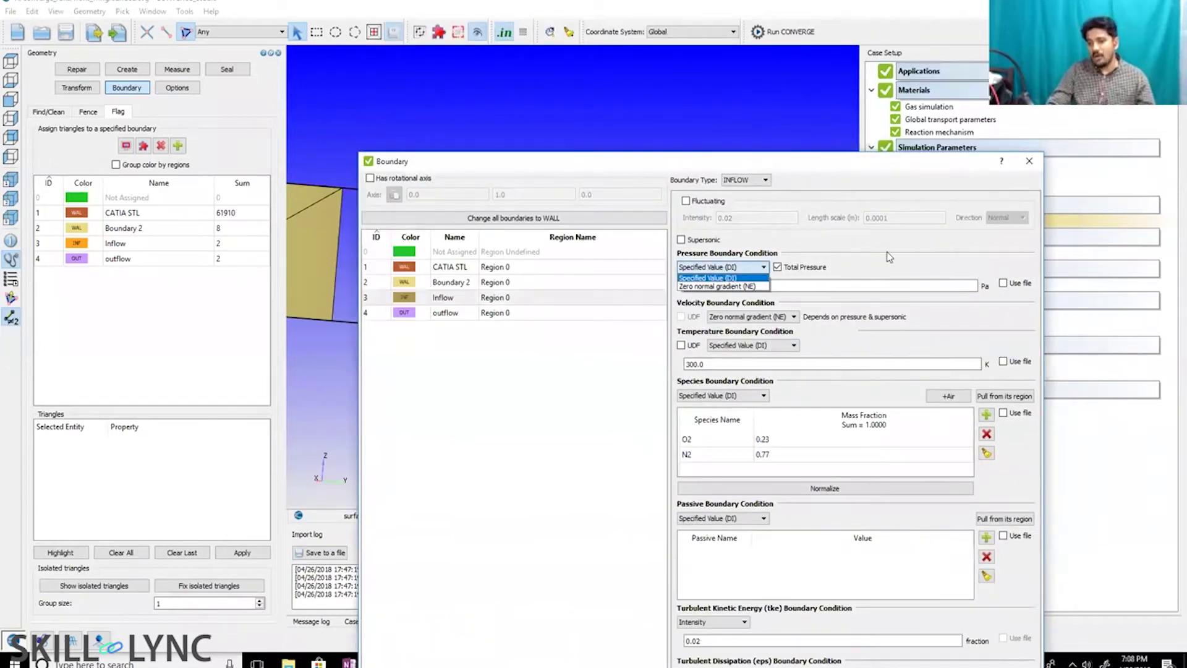
click(717, 278)
click(765, 317)
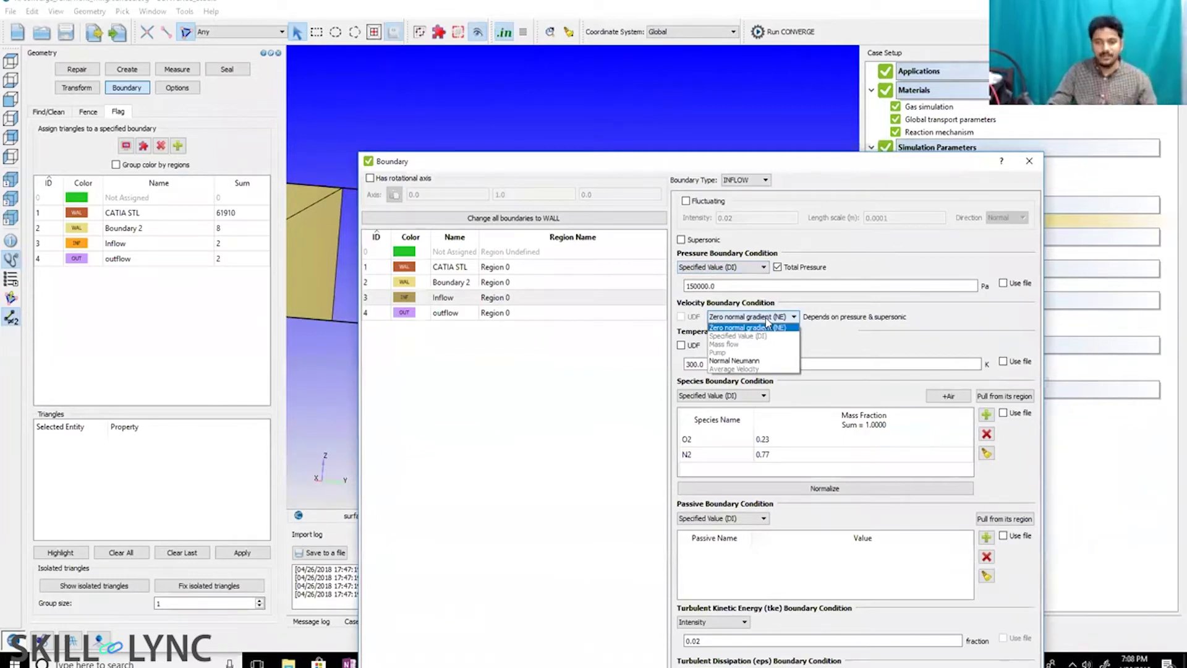
click(738, 335)
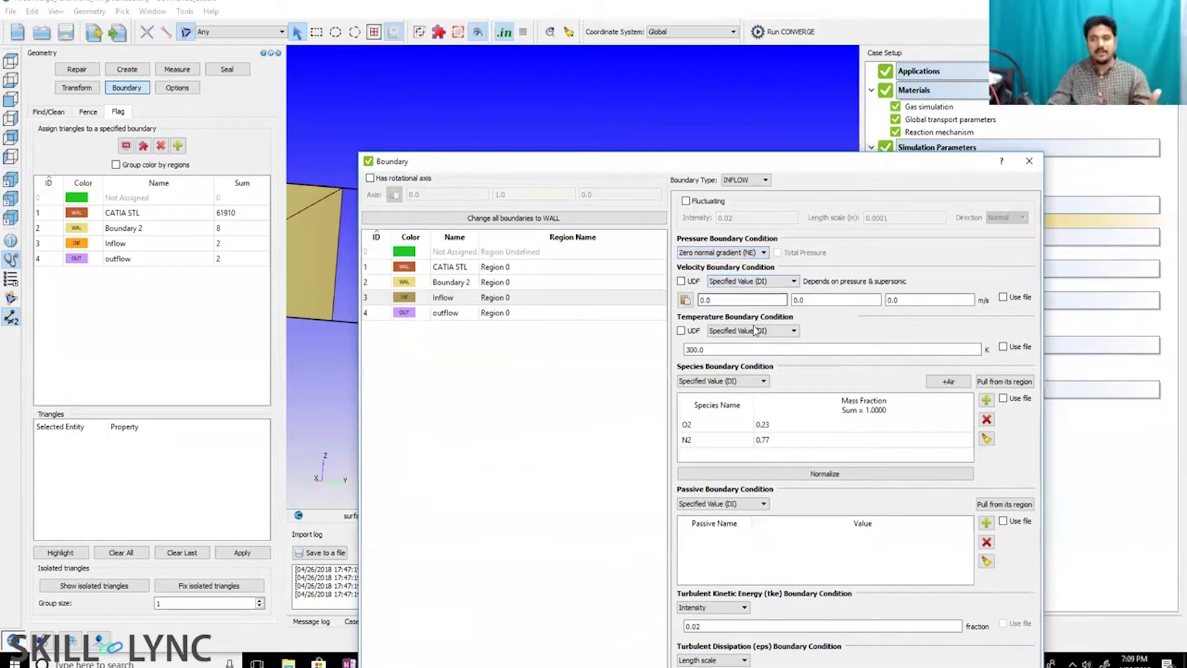
click(754, 282)
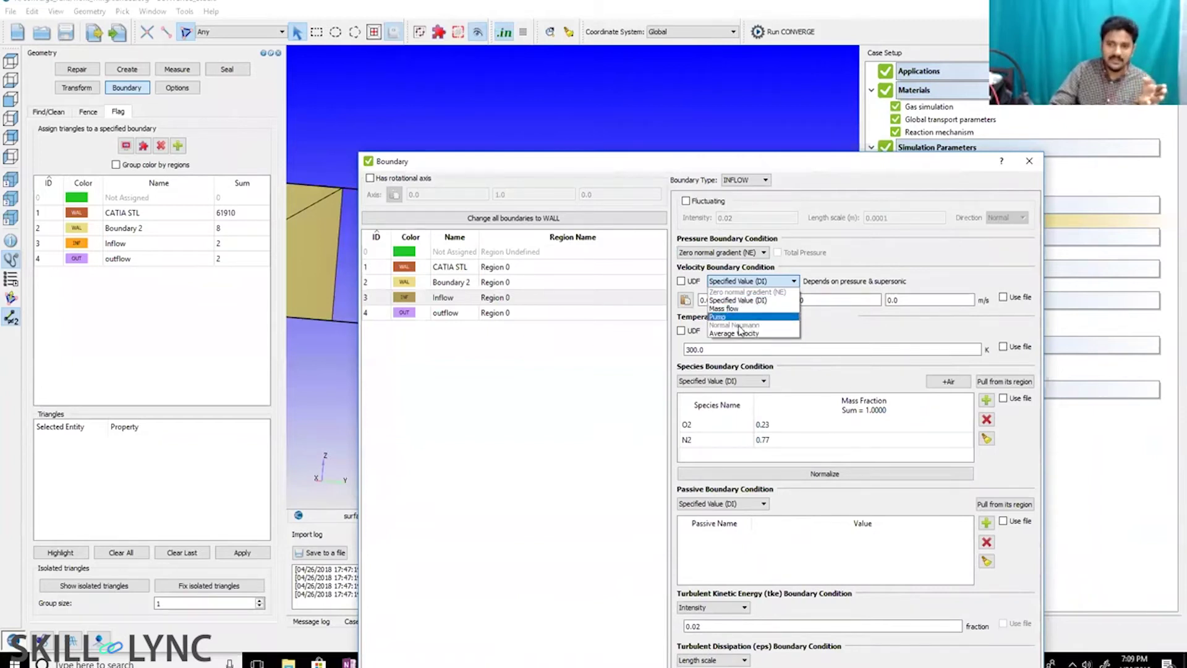
click(858, 290)
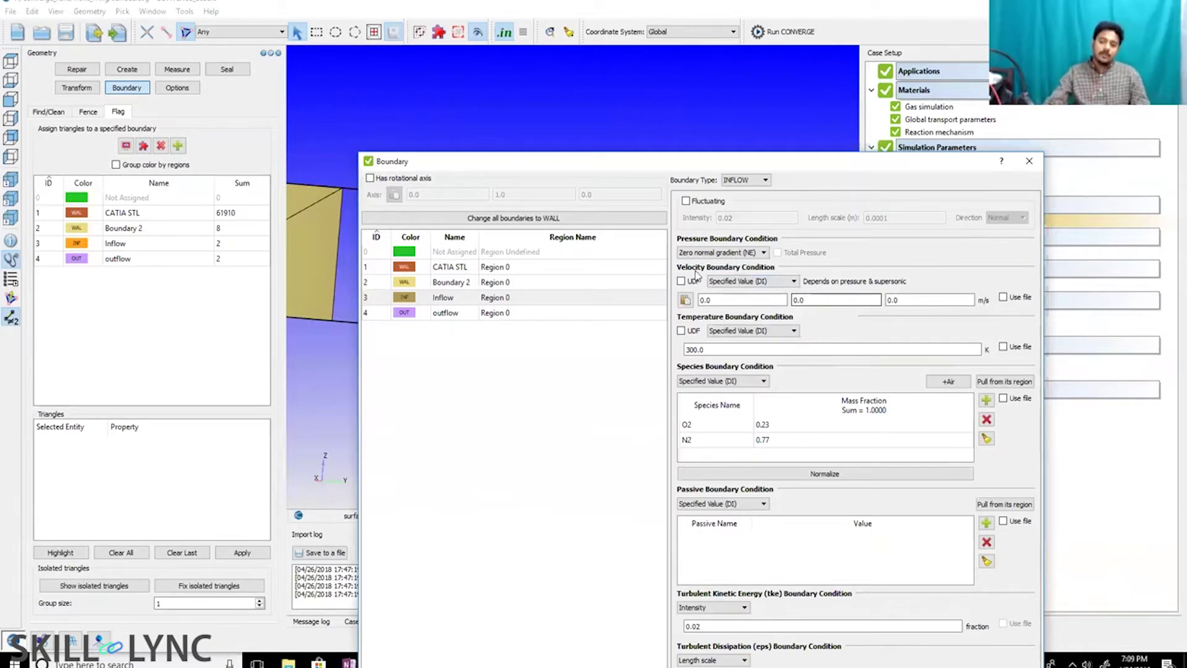
- Move the Boundary dialog aside and rotate to inspect the whole domain box
drag(747, 162, 920, 264)
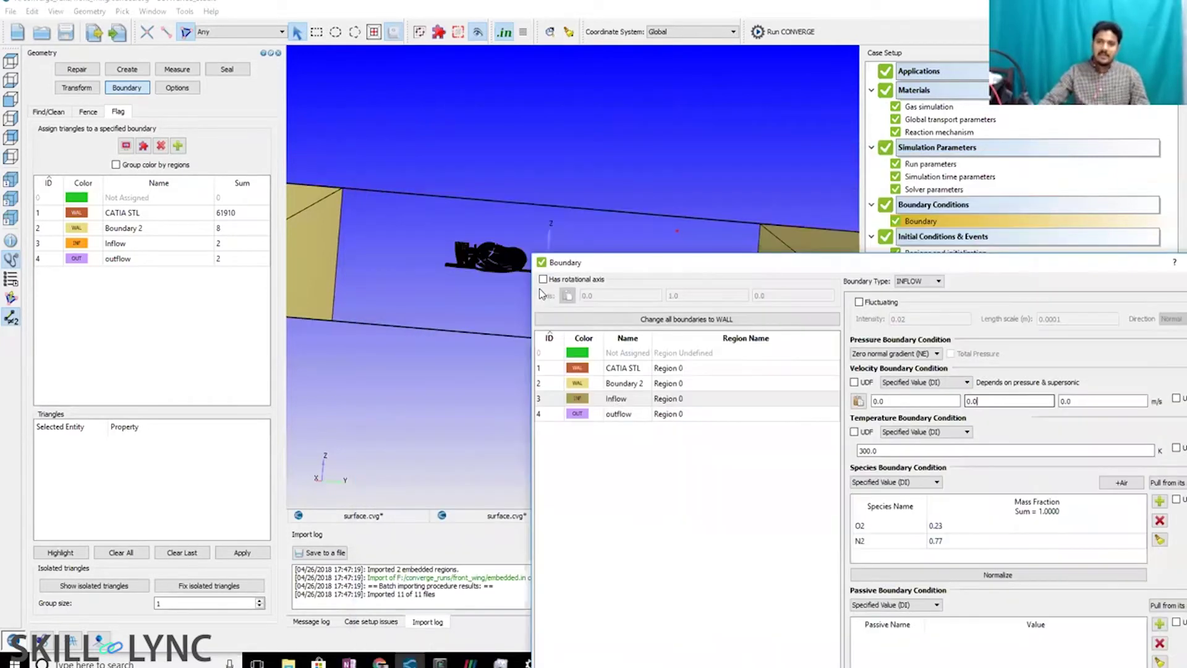
scroll(485, 306, down, 3)
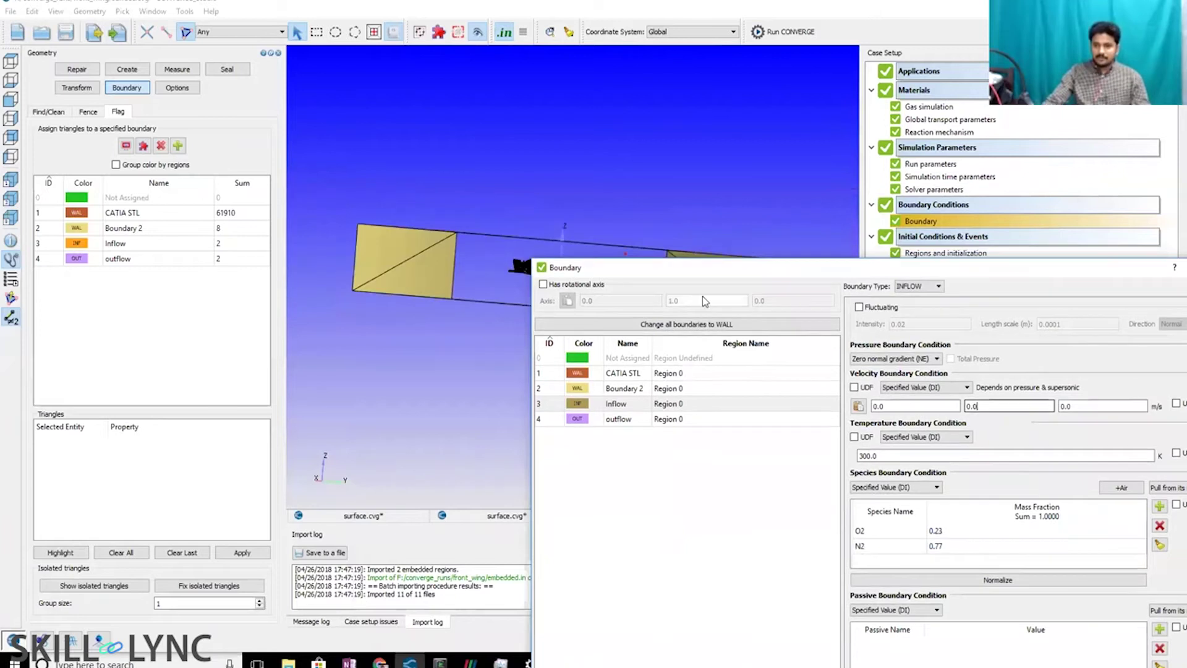
drag(618, 267, 538, 318)
click(544, 258)
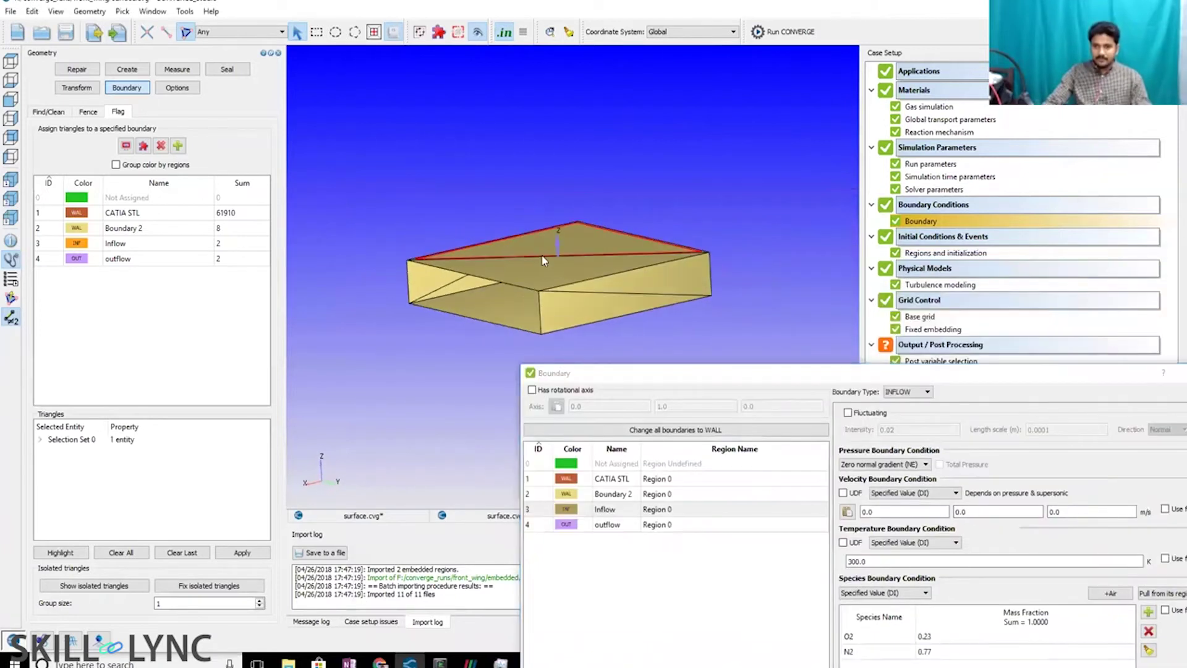
click(10, 279)
scroll(542, 318, up, 5)
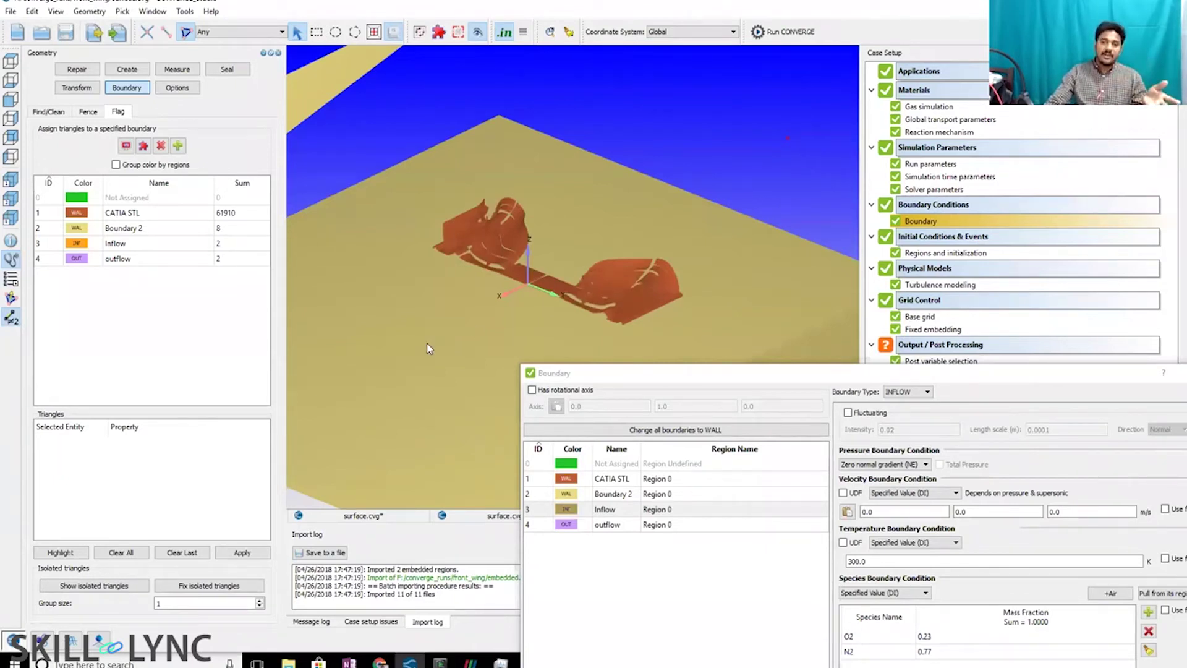
- Enter -55 as the Inflow velocity X component
click(926, 488)
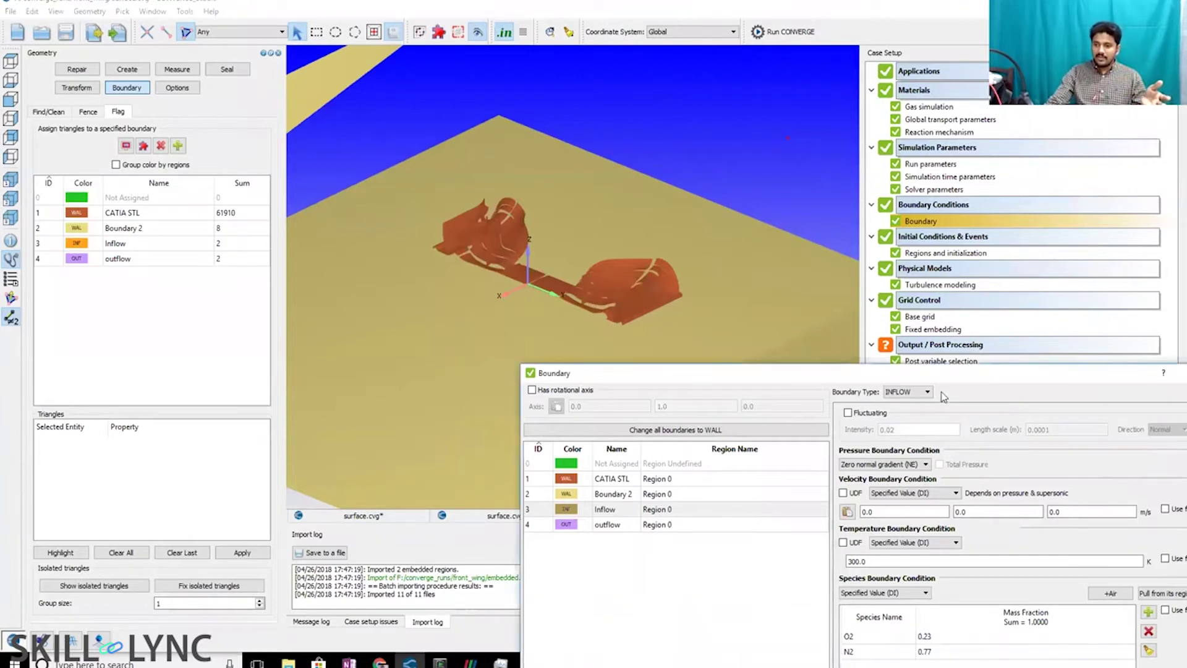
drag(940, 377, 758, 327)
double_click(696, 459)
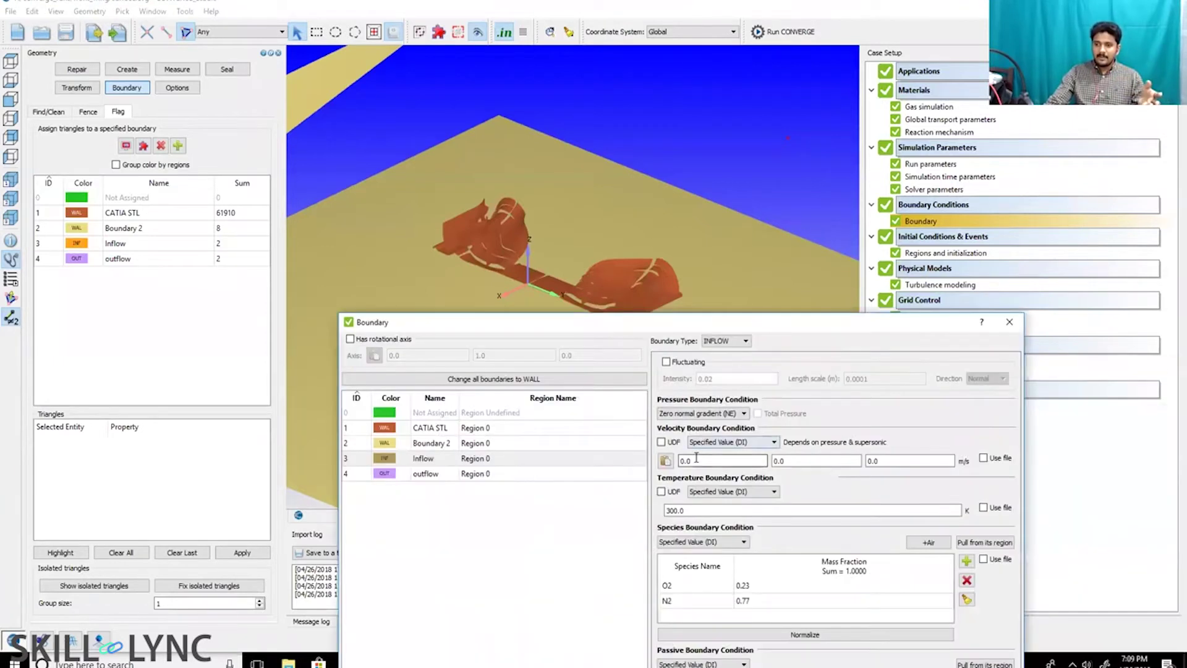
text(-)
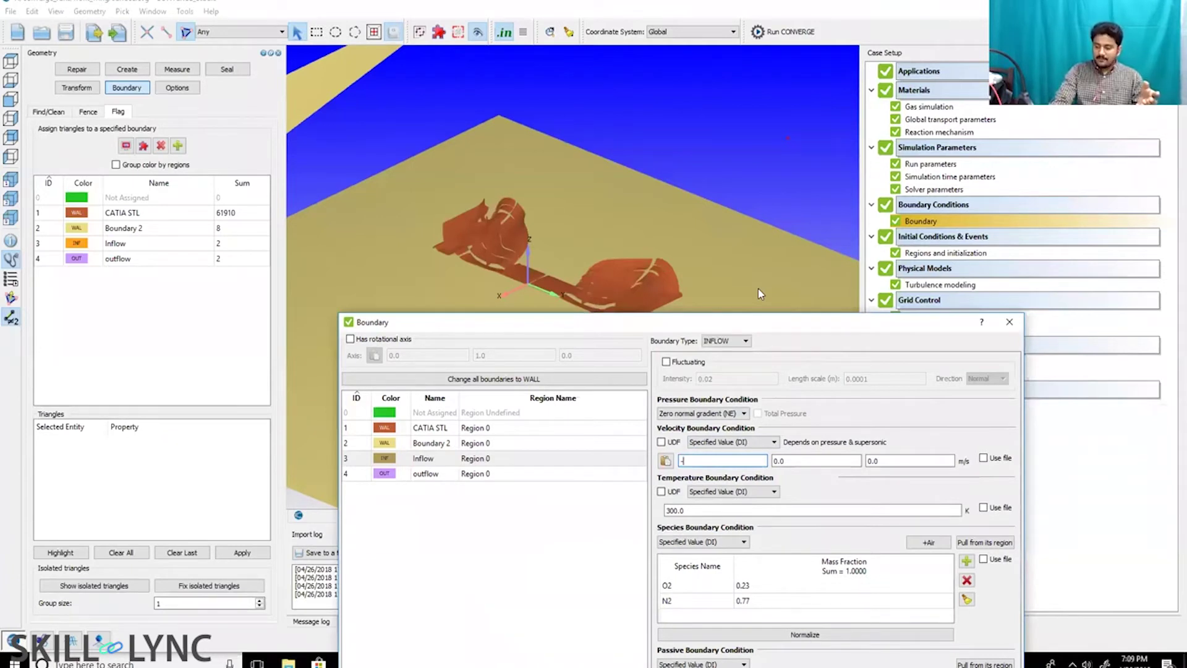
text(55)
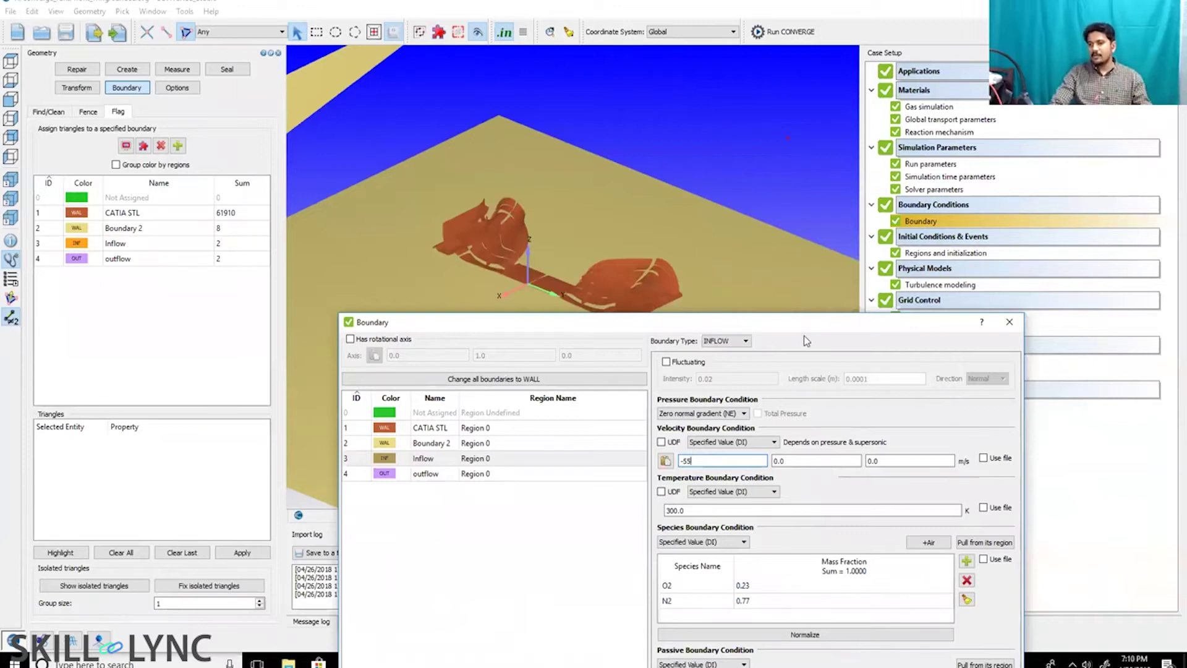
click(557, 168)
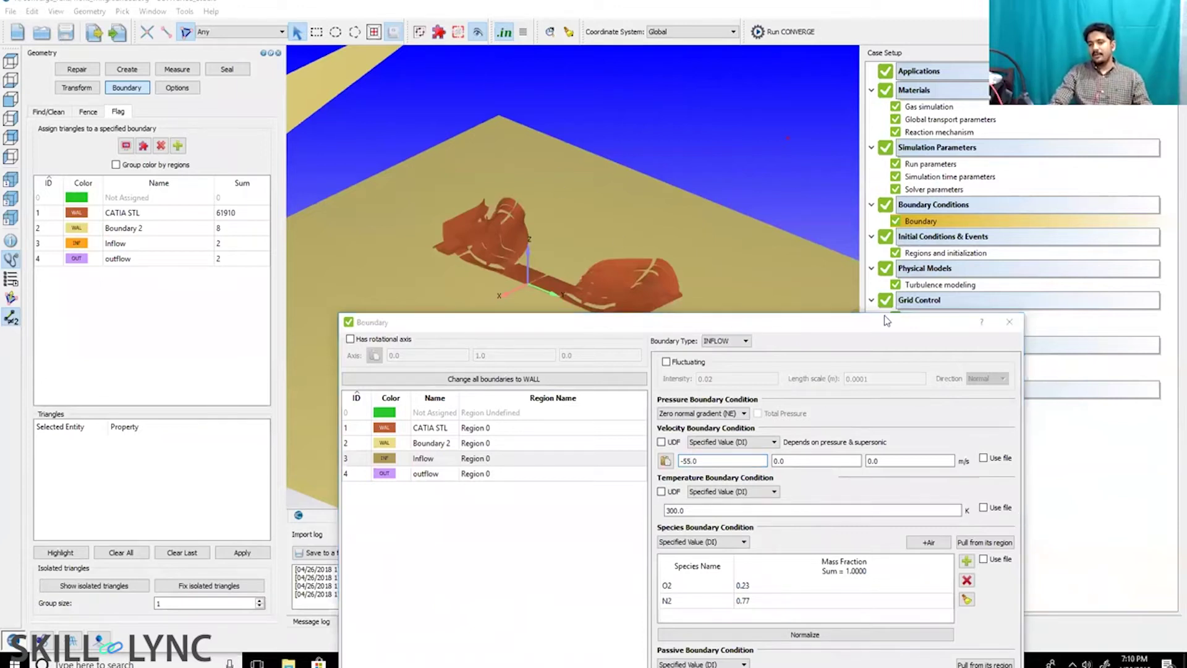
- Move the dialog down and rotate the domain to inspect the ground surface
drag(944, 323, 1005, 427)
scroll(536, 298, down, 3)
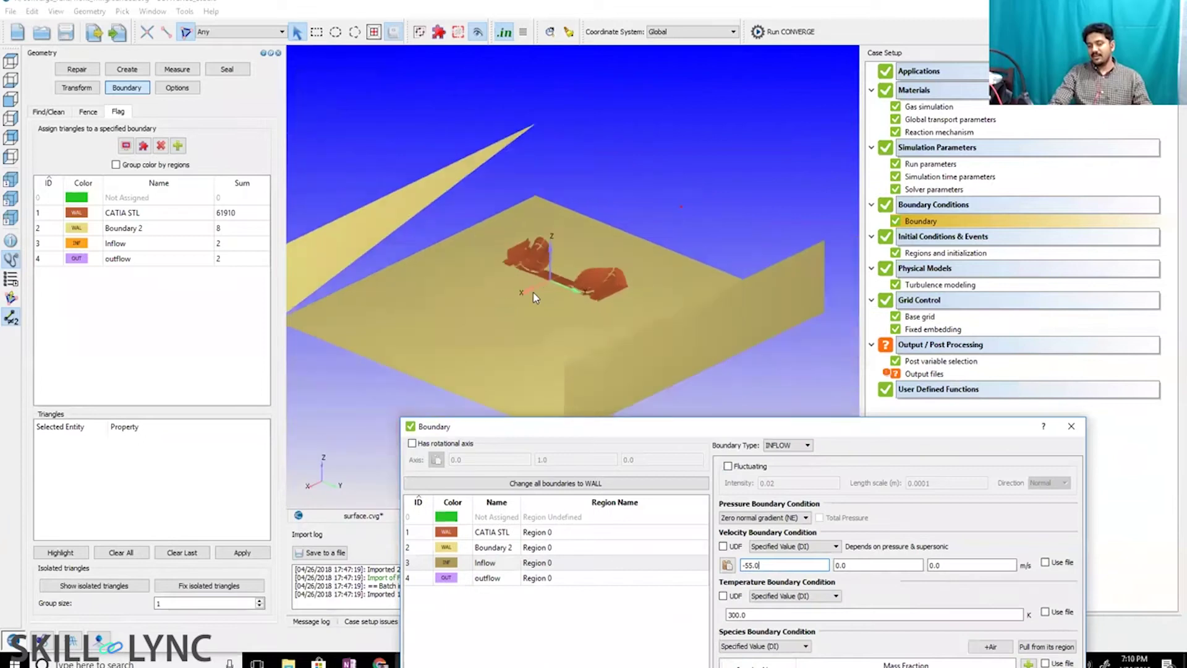
drag(606, 255, 558, 325)
click(561, 326)
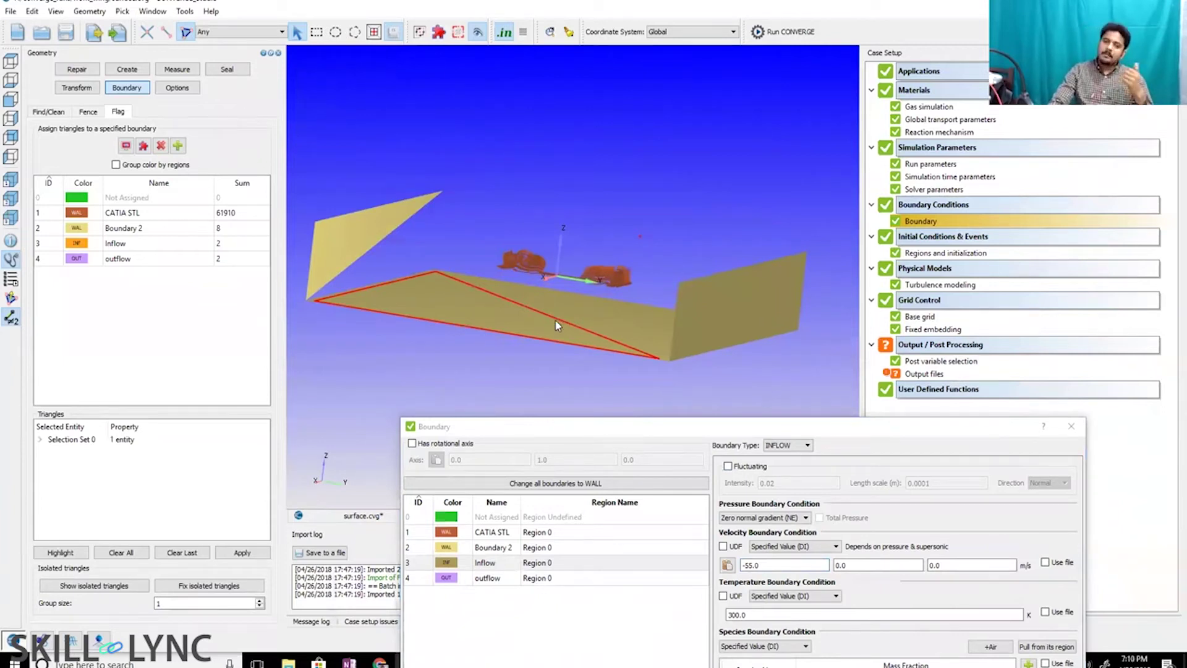
scroll(552, 306, up, 2)
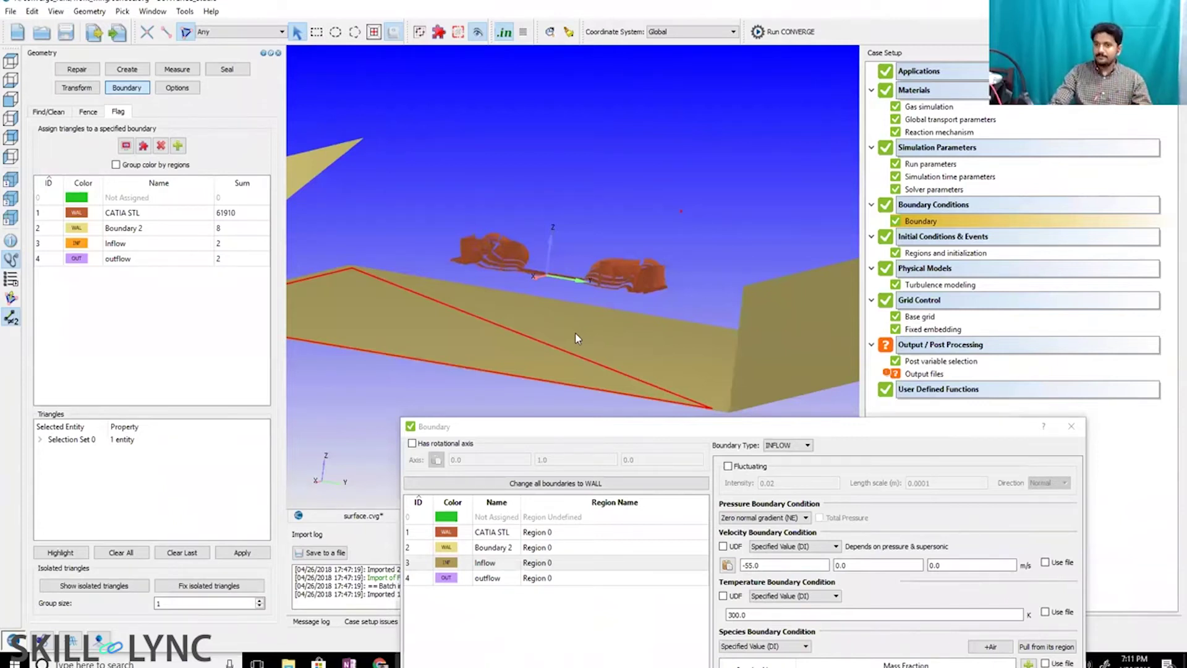
scroll(575, 332, down, 3)
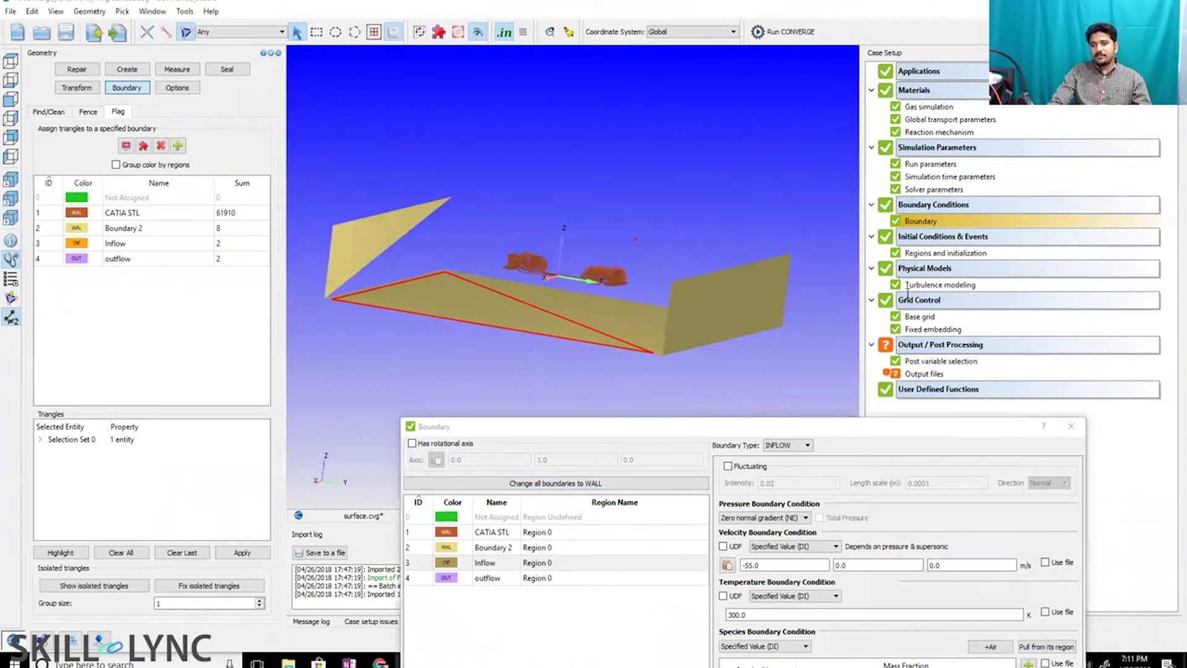
- Open Turbulence modeling, try Standard k-ε, then return to RNG k-ε without resetting constants
double_click(931, 286)
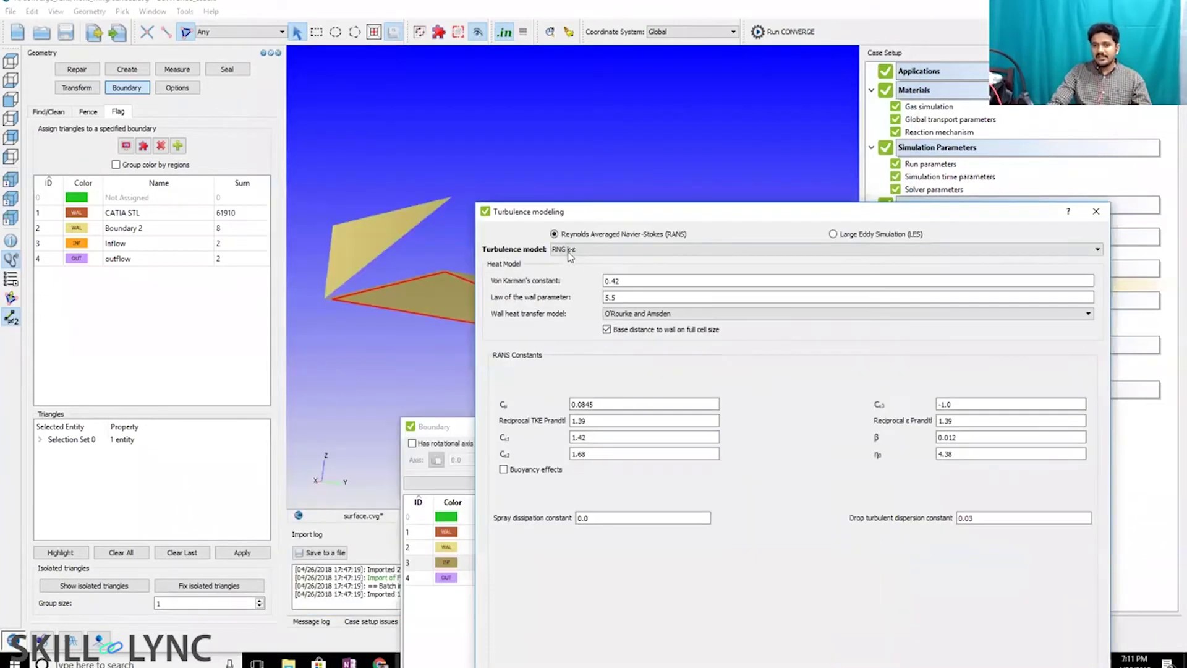
click(575, 250)
click(570, 259)
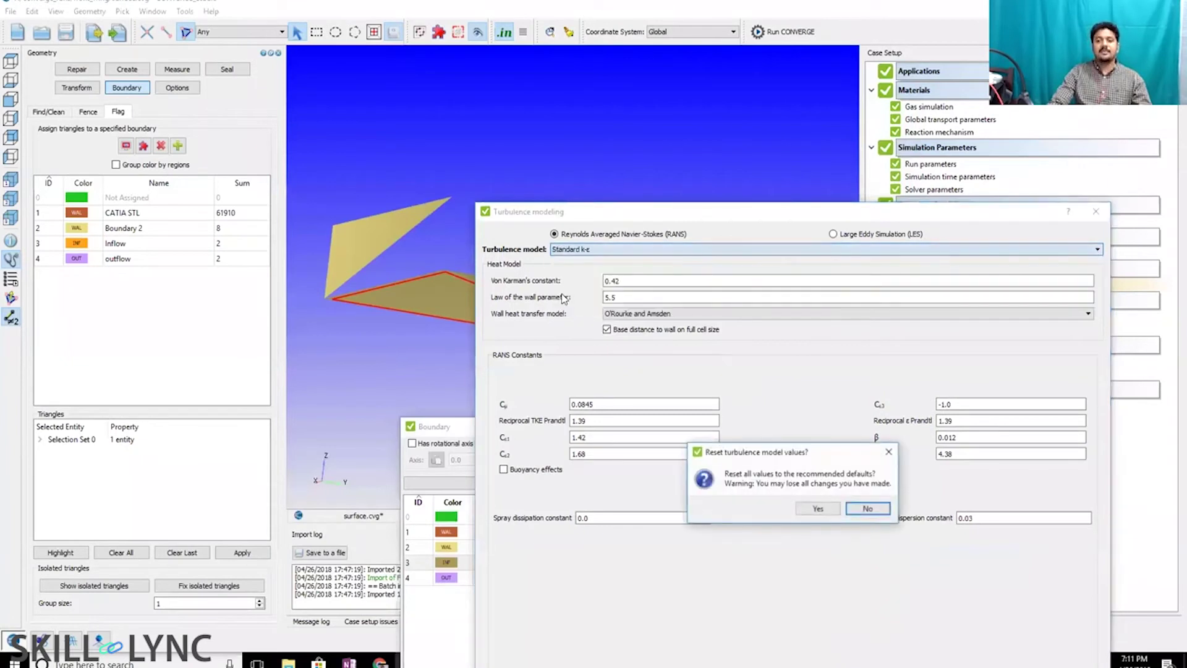
click(888, 451)
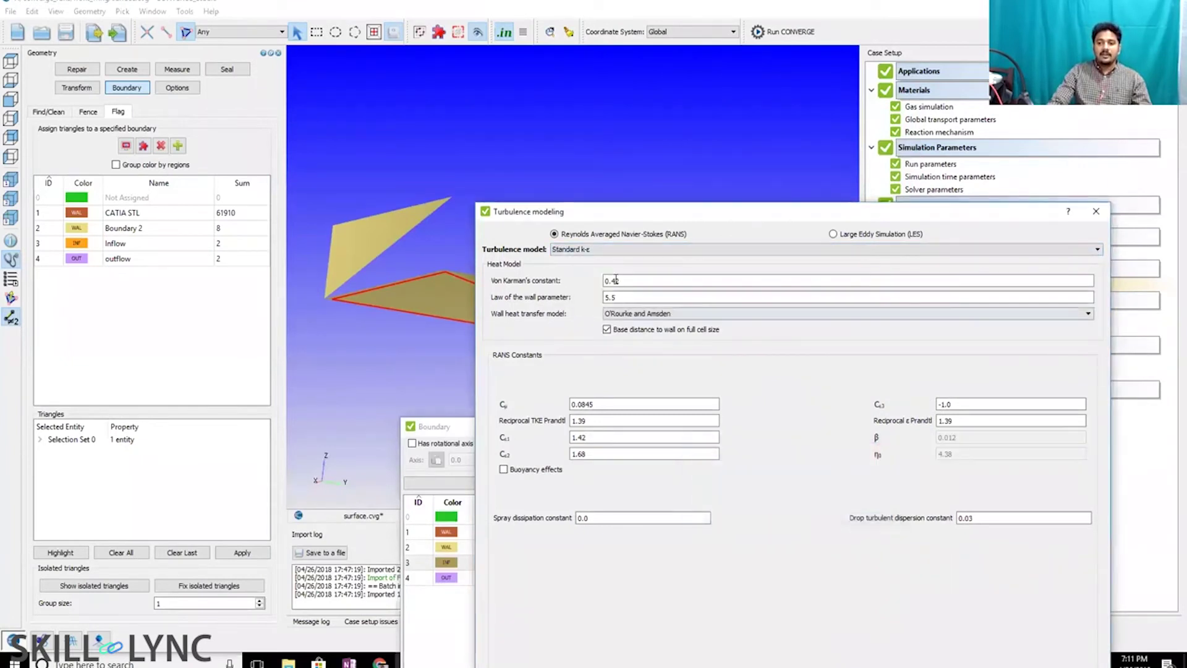
click(606, 272)
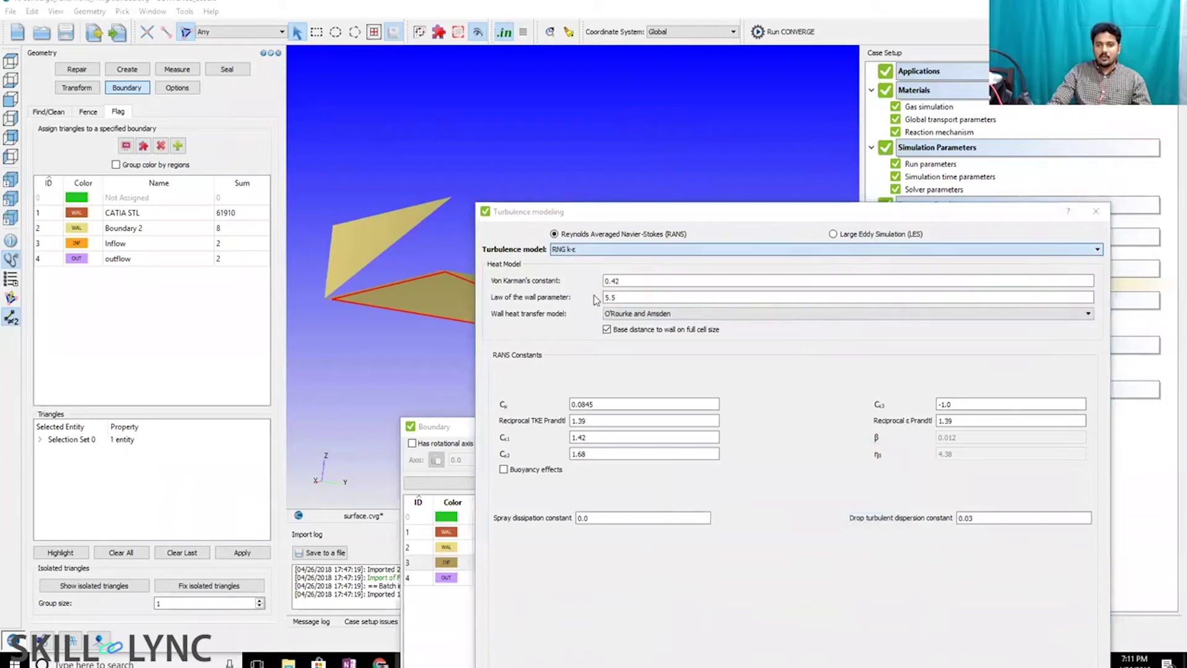
click(854, 508)
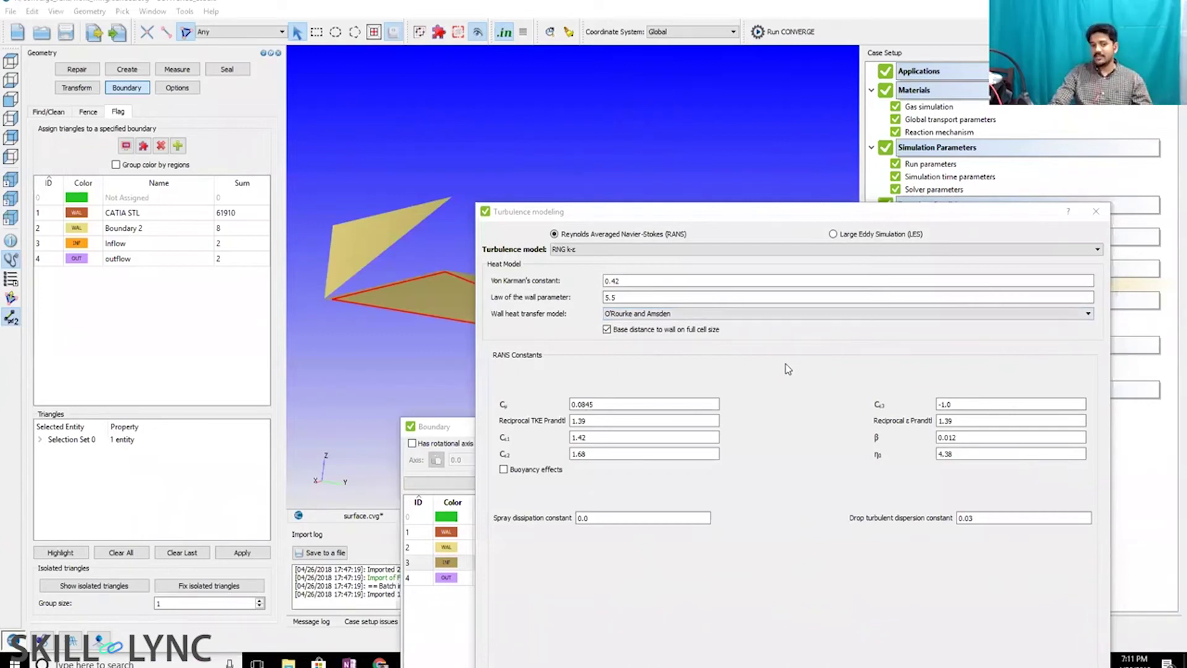
- Choose the k-ω SST turbulence model and accept the reset to default constants
click(566, 250)
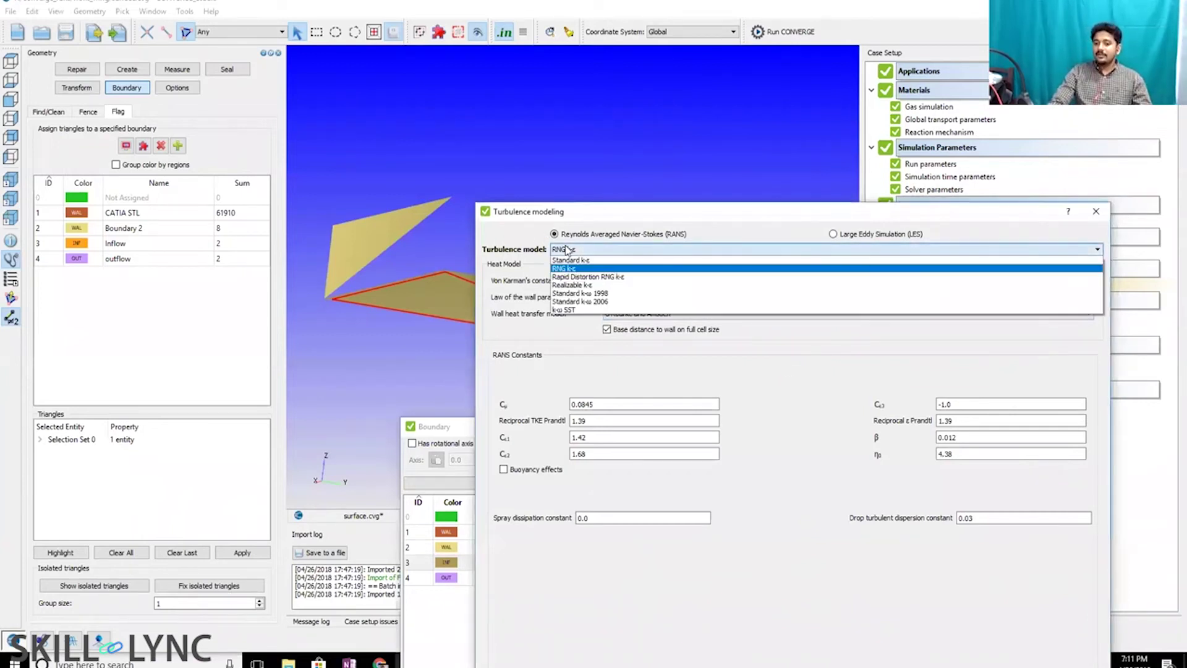
click(562, 310)
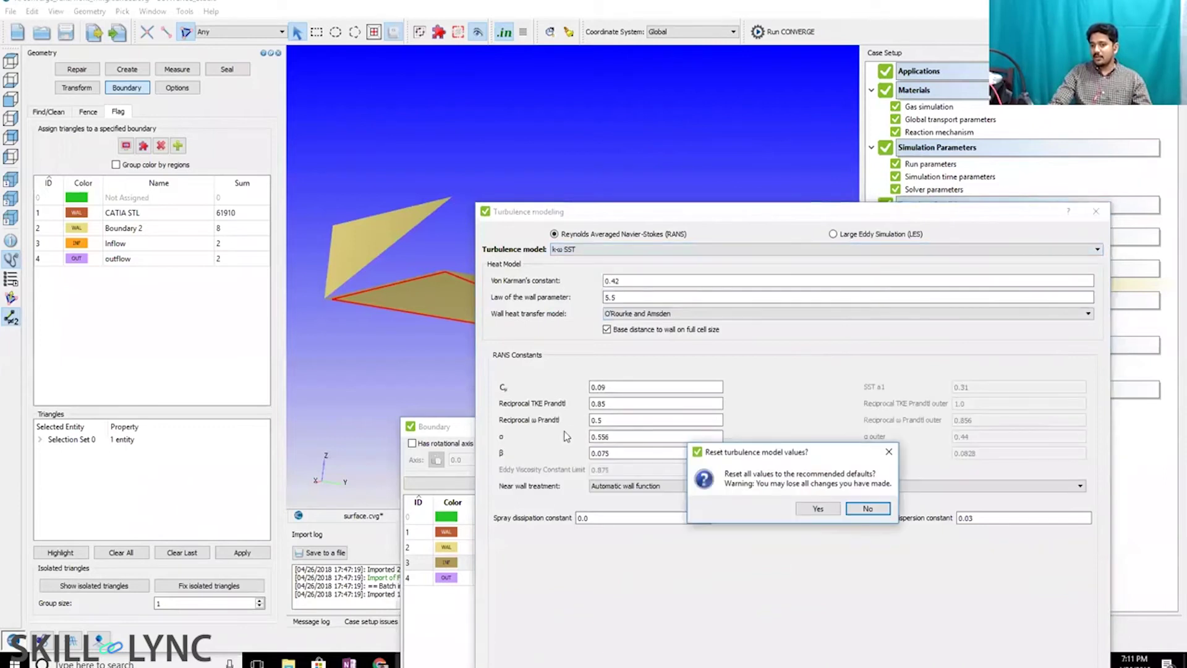
click(818, 508)
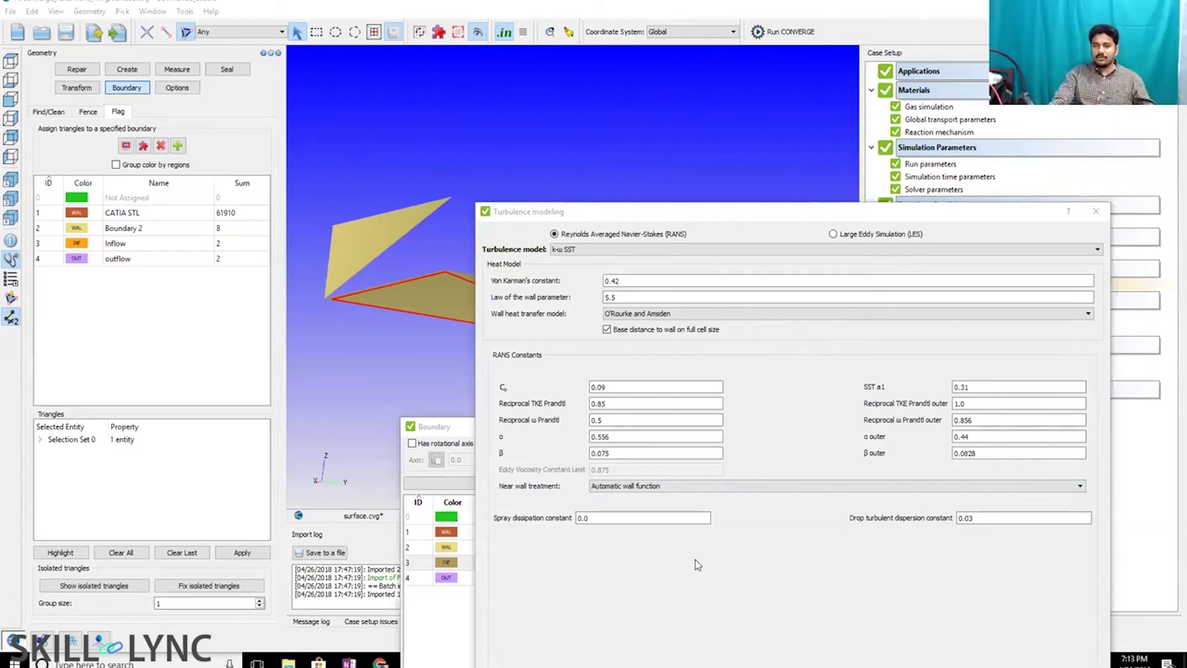
- Close the Turbulence modeling and Boundary dialogs
click(1095, 212)
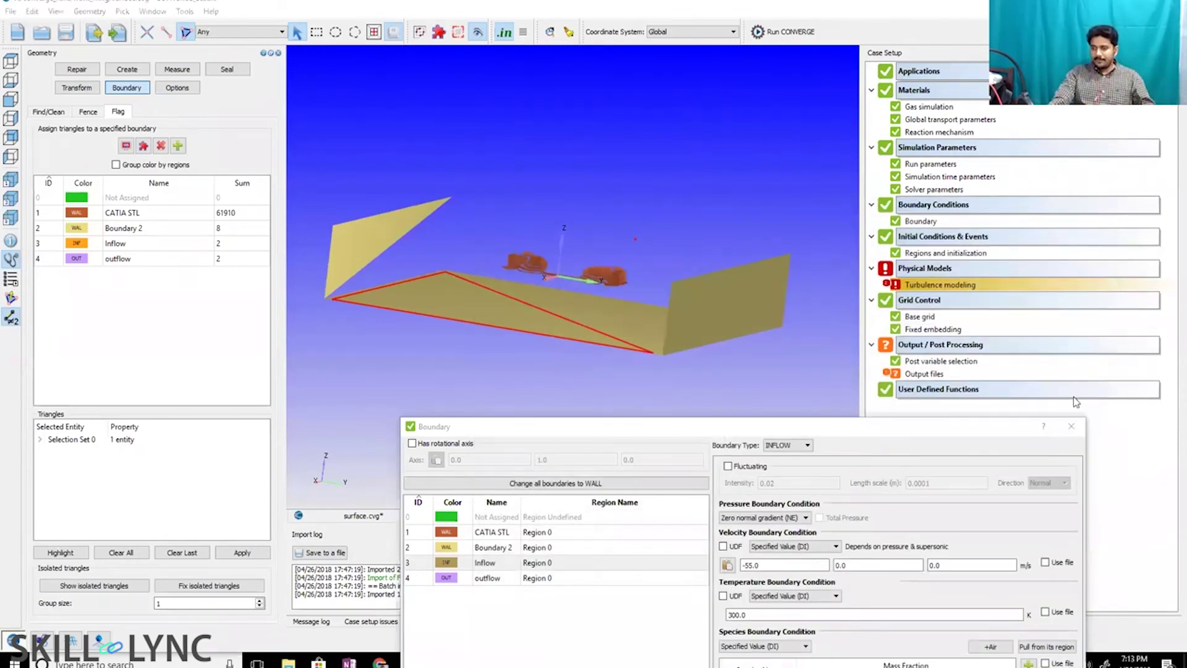
click(1071, 426)
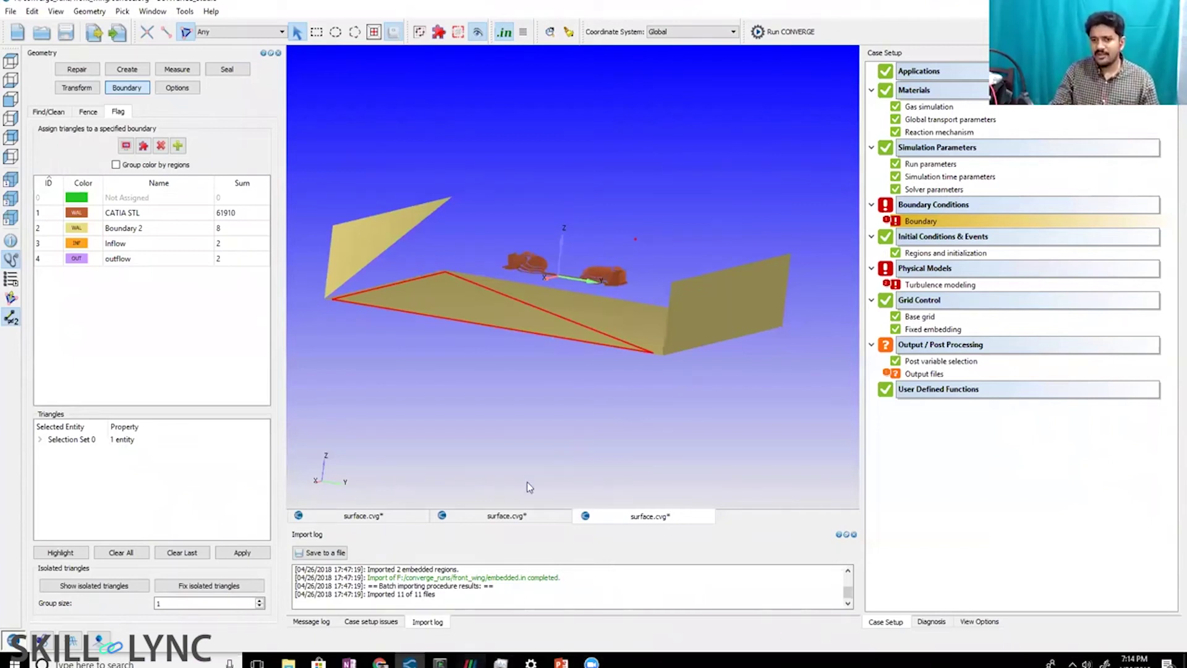
- Switch to ParaView and orbit out to view the whole wing and streamlines from above
click(469, 662)
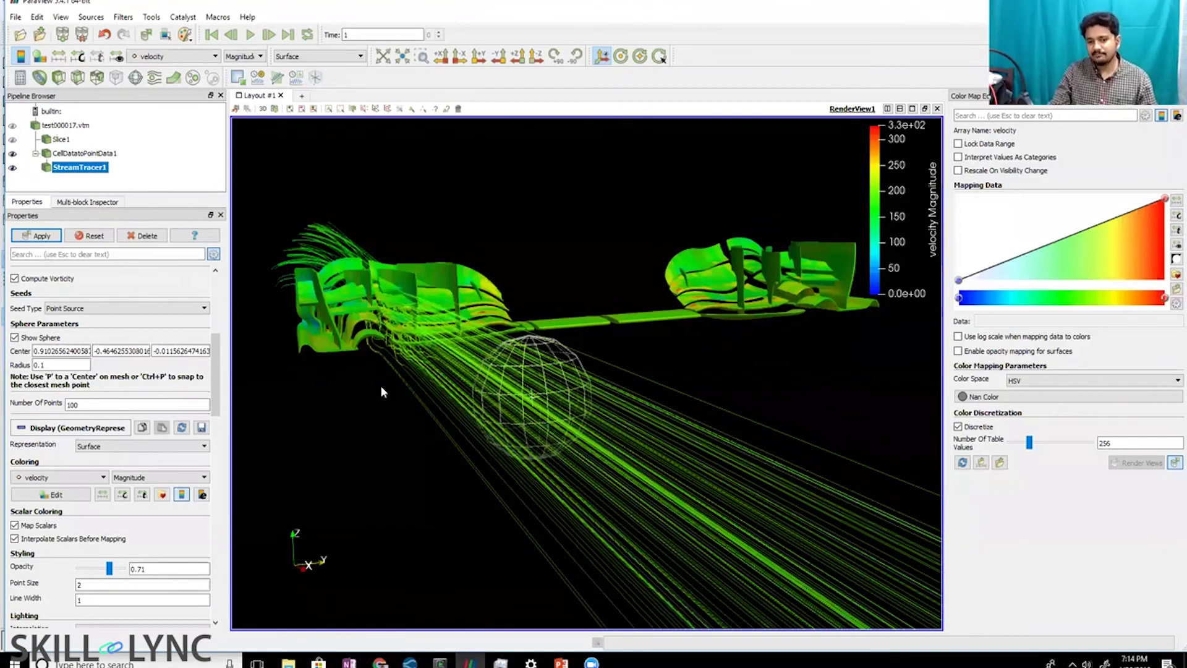
scroll(361, 455, up, 2)
scroll(362, 456, down, 4)
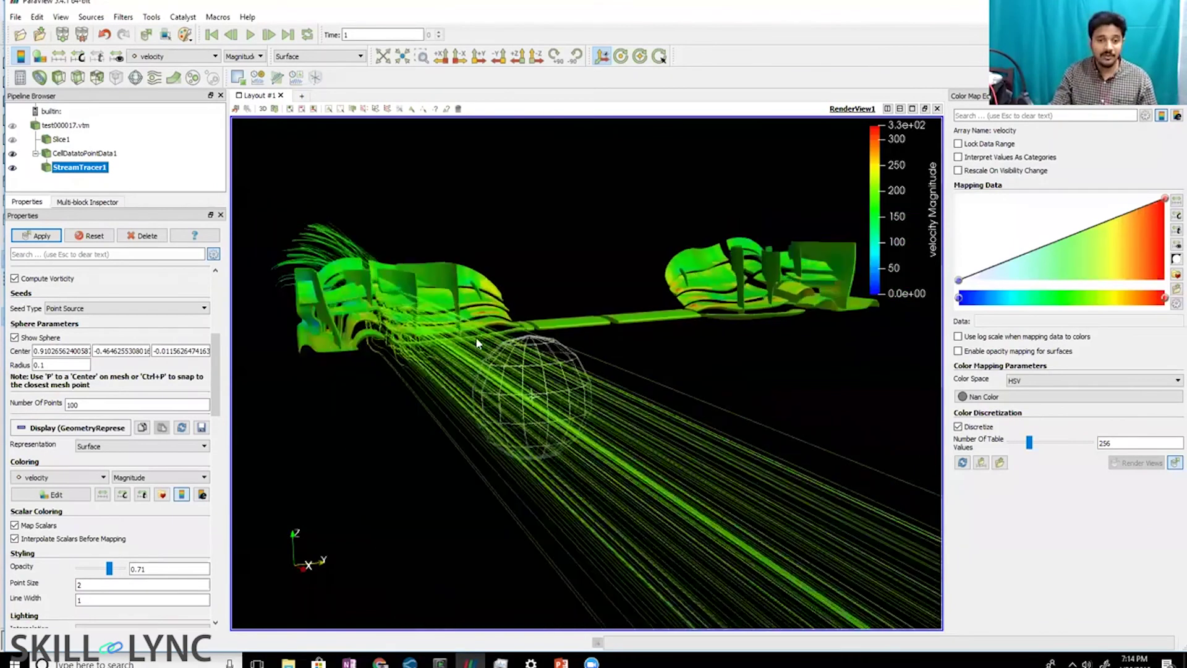
drag(533, 256, 512, 438)
right_drag(512, 438, 519, 513)
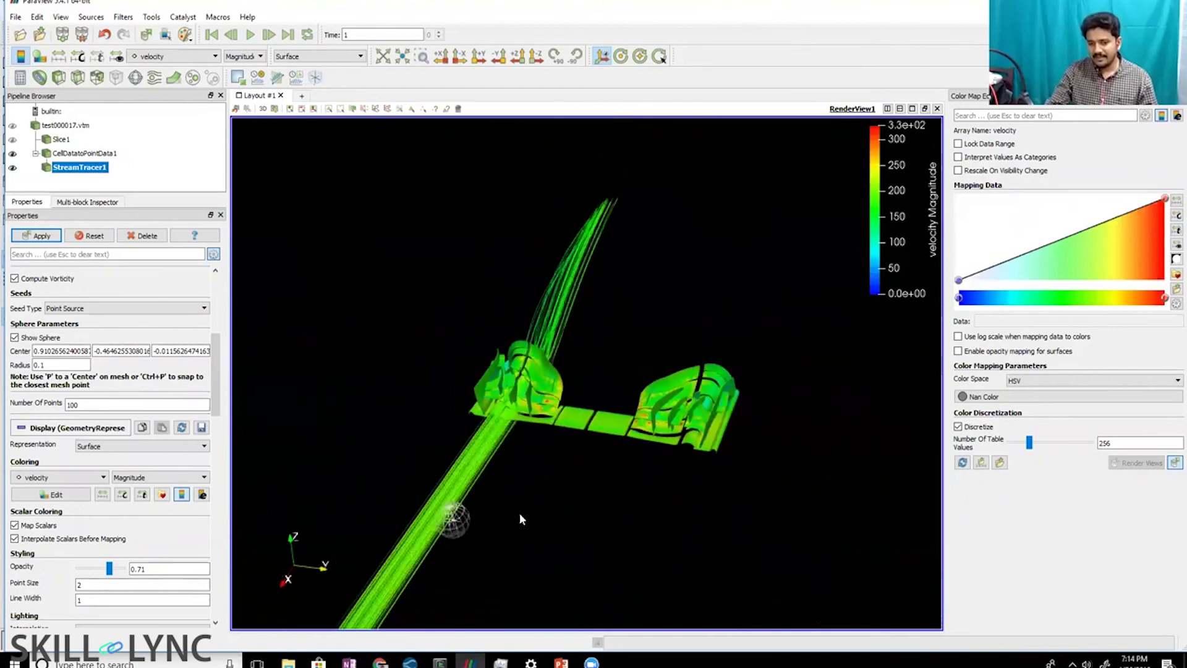
drag(538, 494, 539, 425)
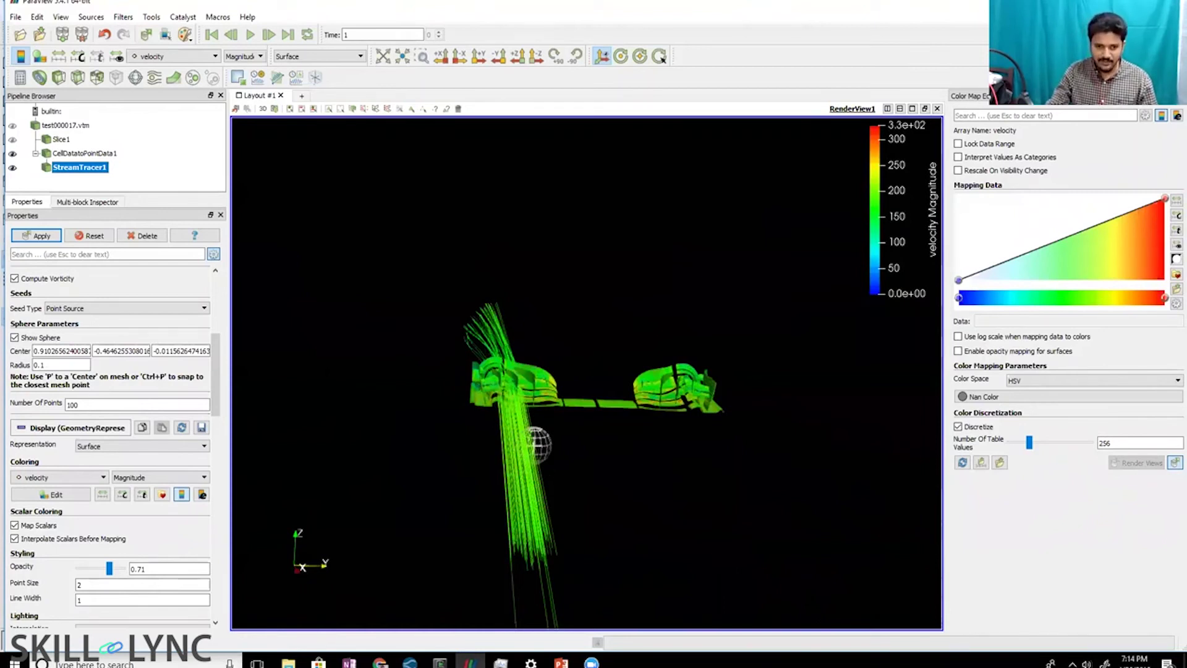
drag(213, 348, 226, 310)
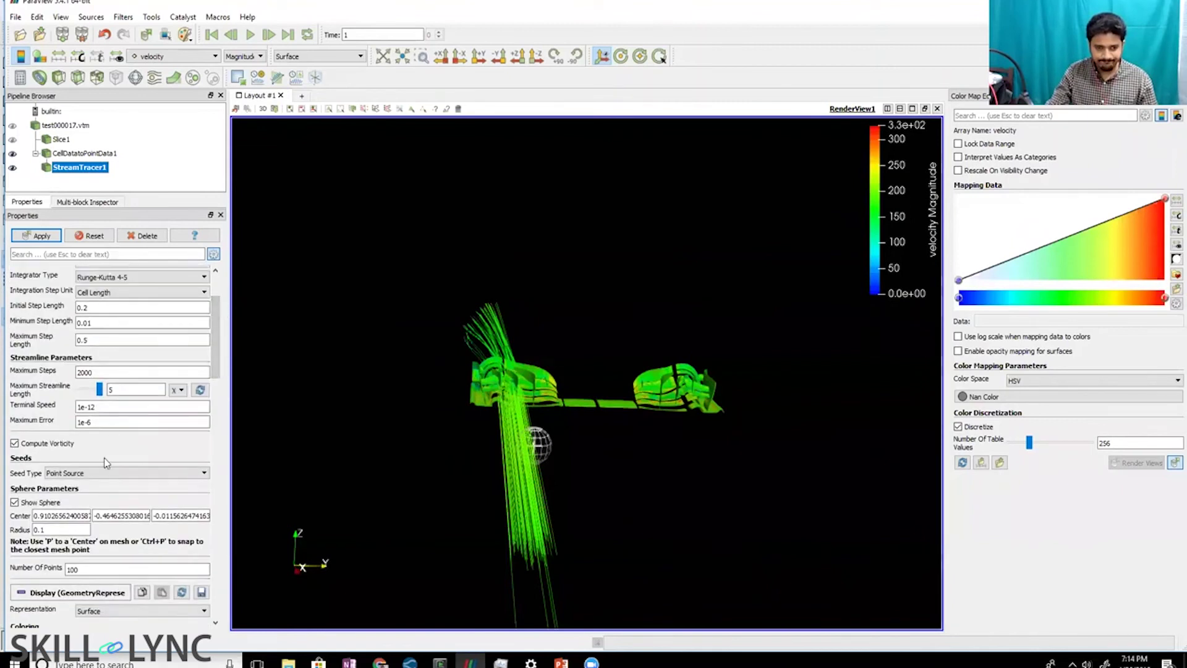
- Uncheck Show Sphere and orbit to low side views of the streamlines below the wing
click(41, 502)
scroll(487, 363, up, 3)
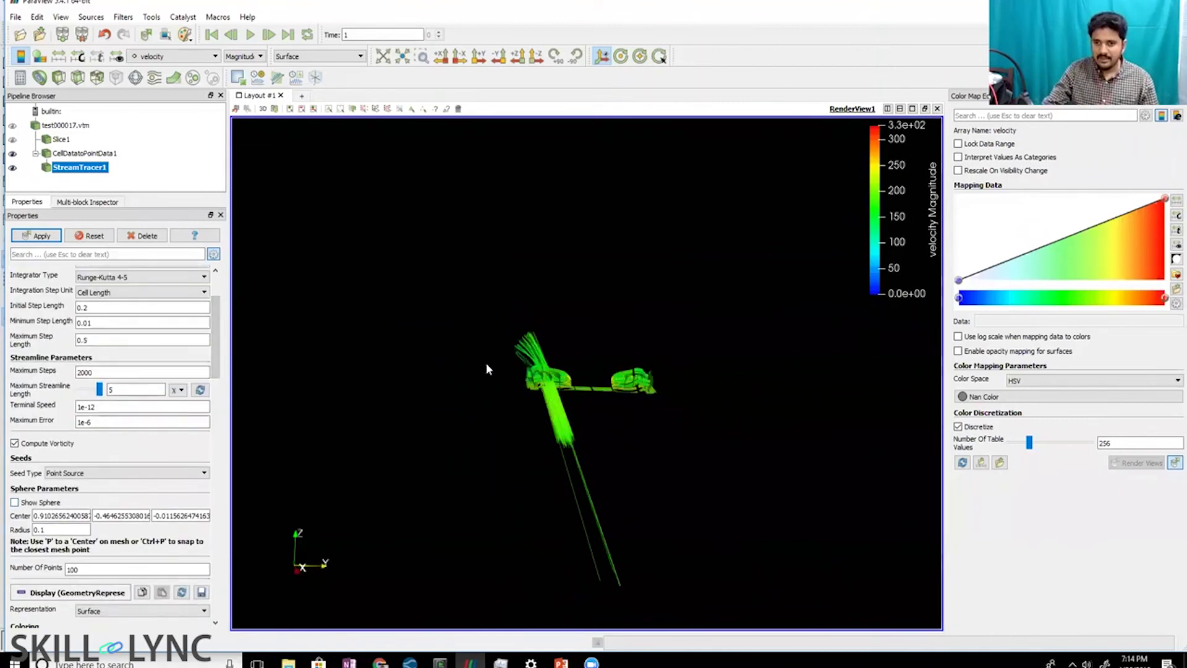
drag(488, 357, 730, 395)
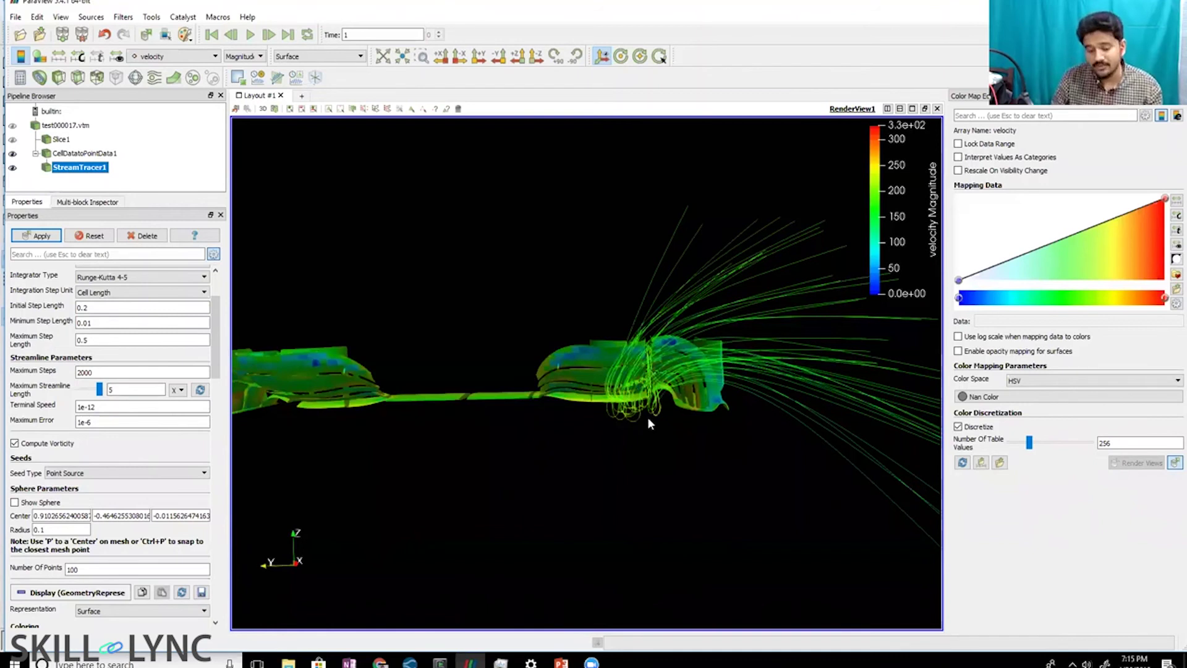
drag(655, 434, 688, 366)
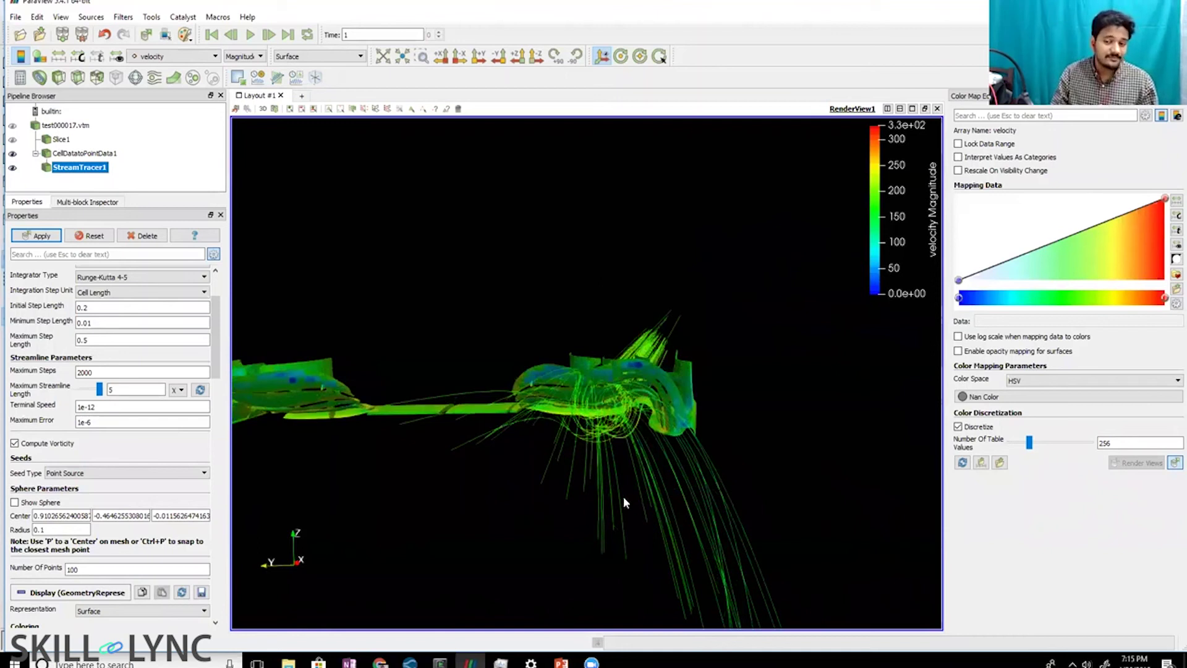
drag(623, 496, 615, 303)
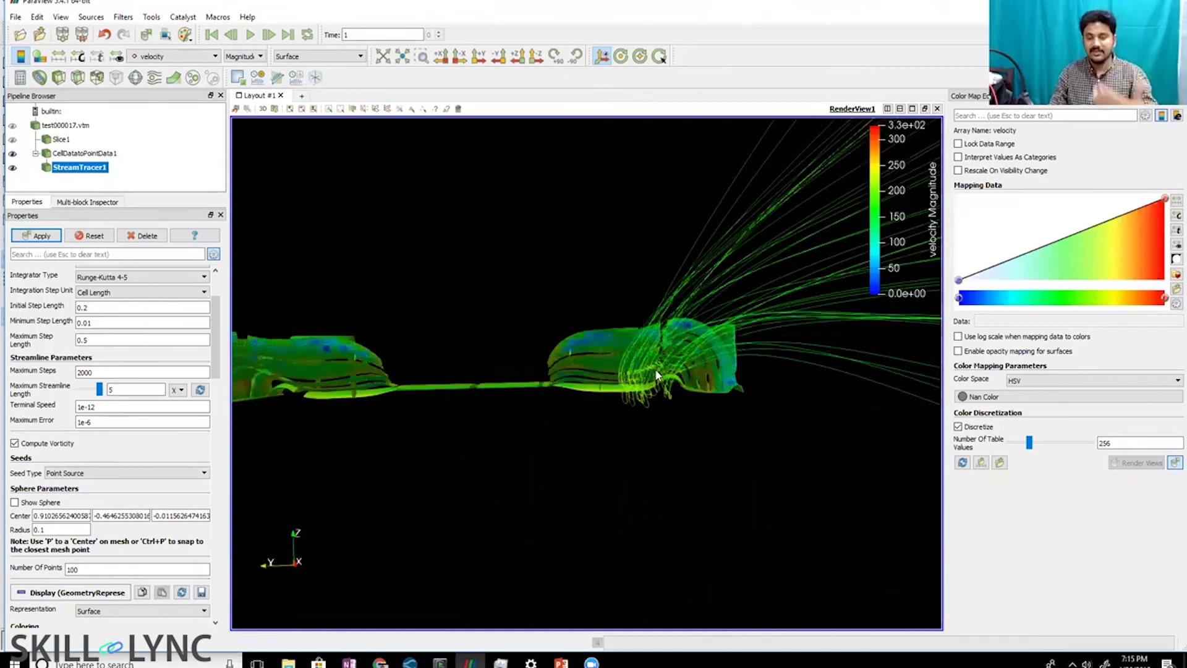
- Swing out to an overall view, then close in on the end plate with streamlines horizontal
scroll(648, 455, up, 5)
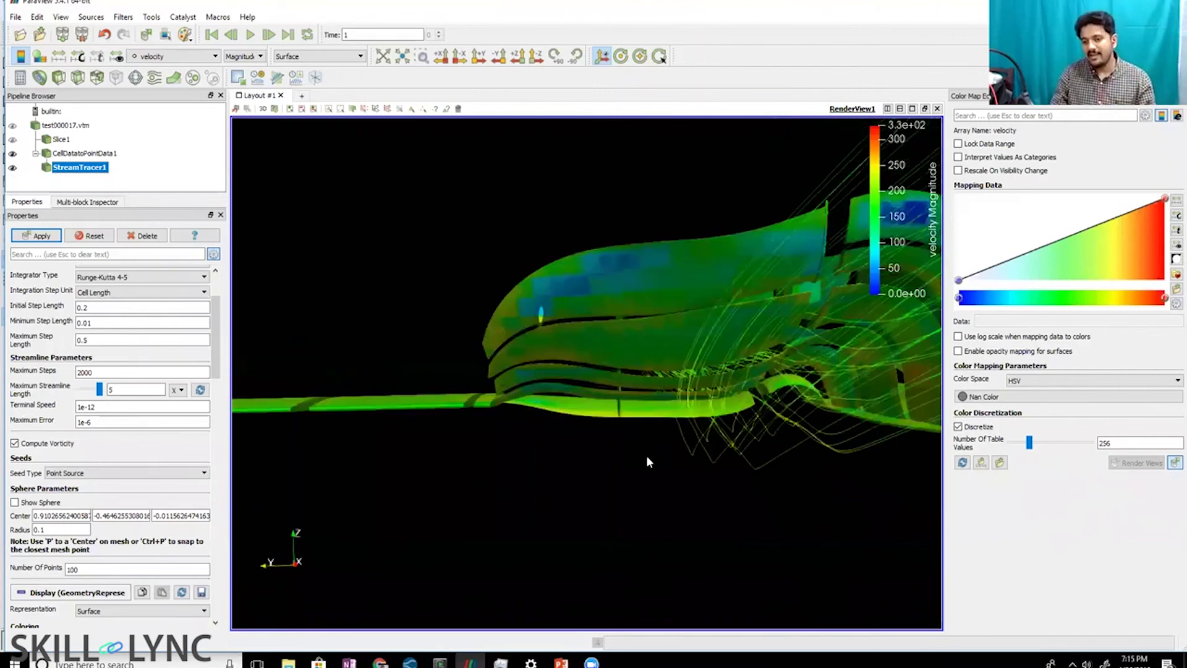
drag(613, 464, 645, 333)
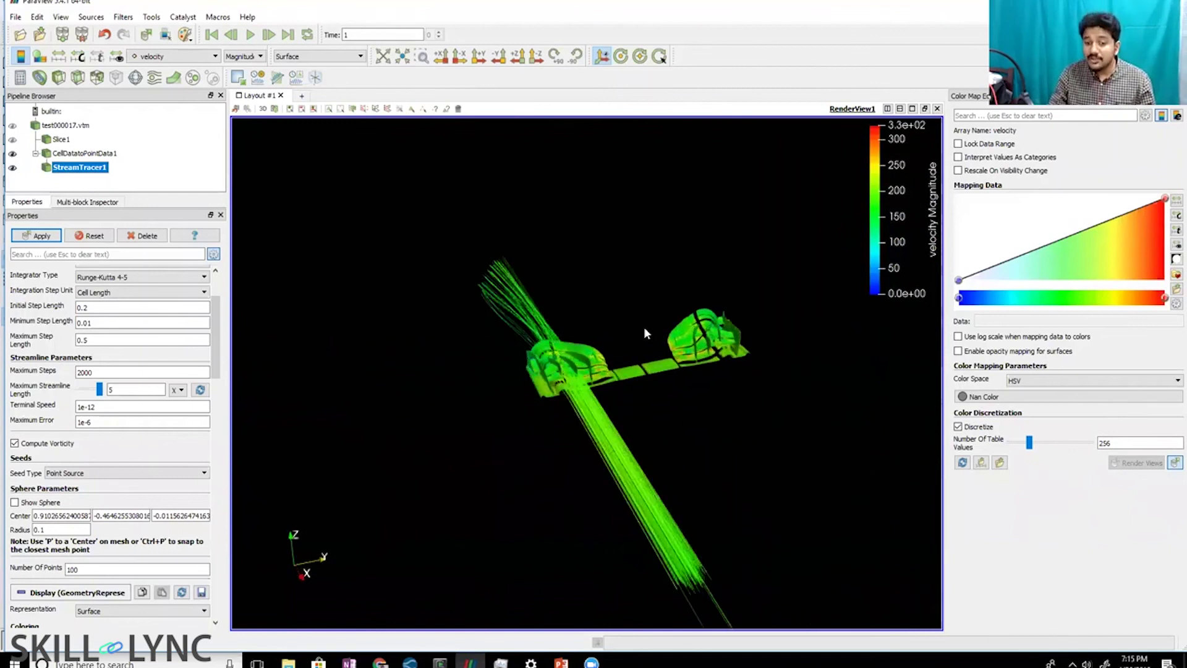
drag(691, 529, 693, 465)
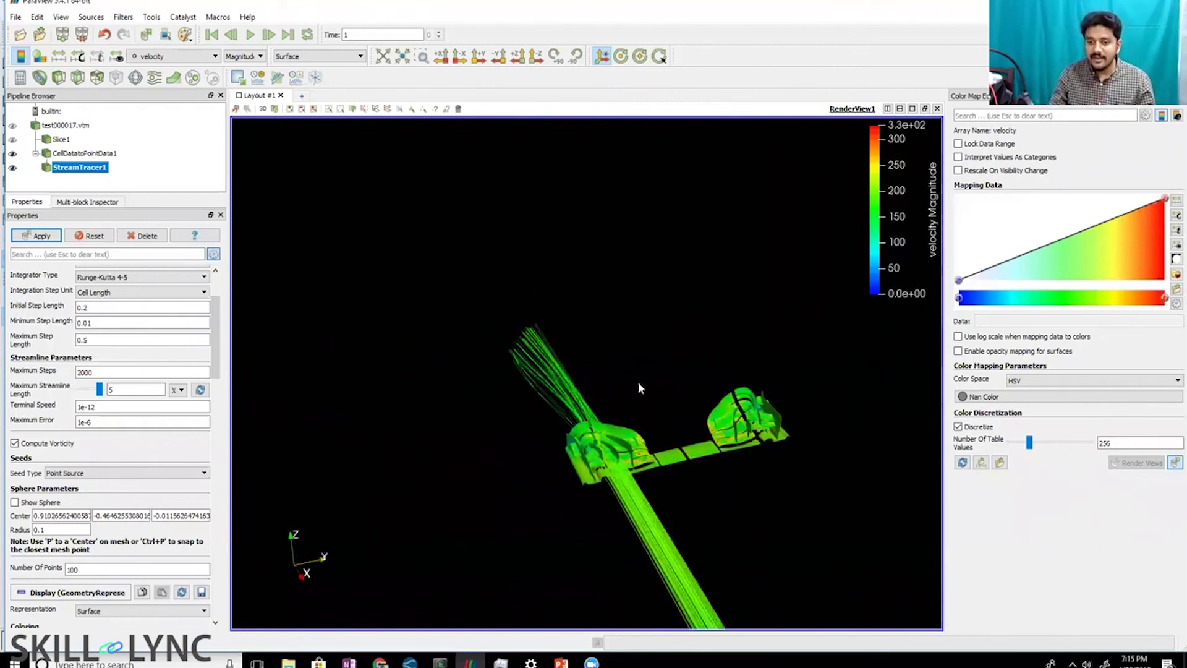
drag(638, 380, 584, 386)
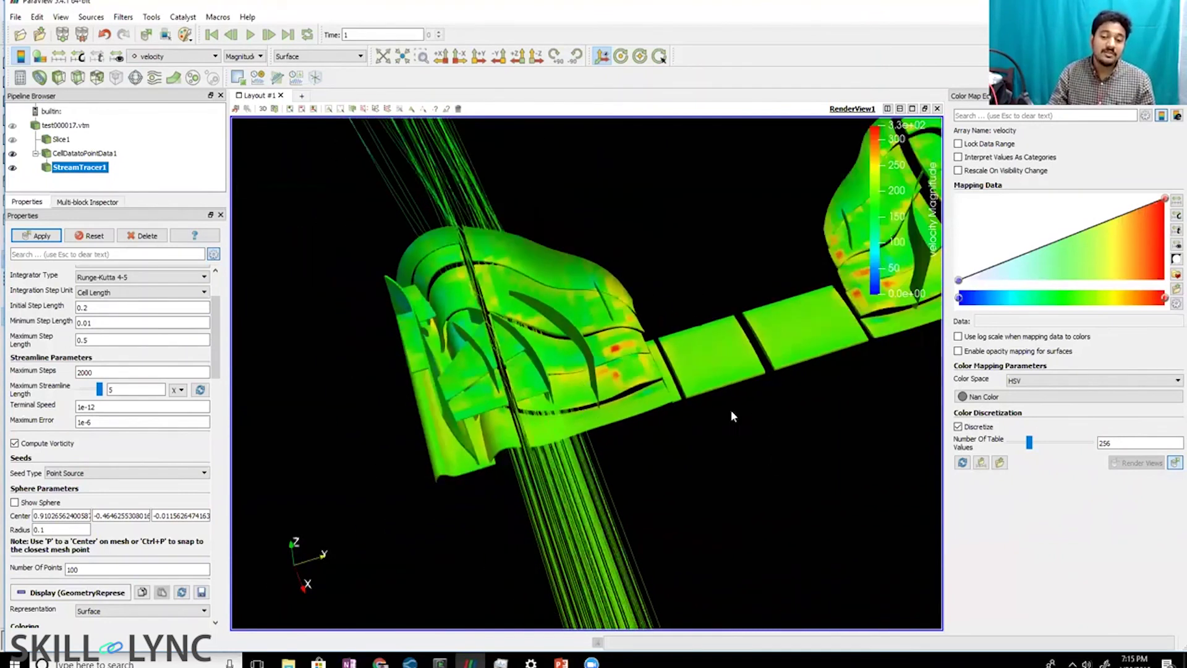
drag(731, 411, 113, 190)
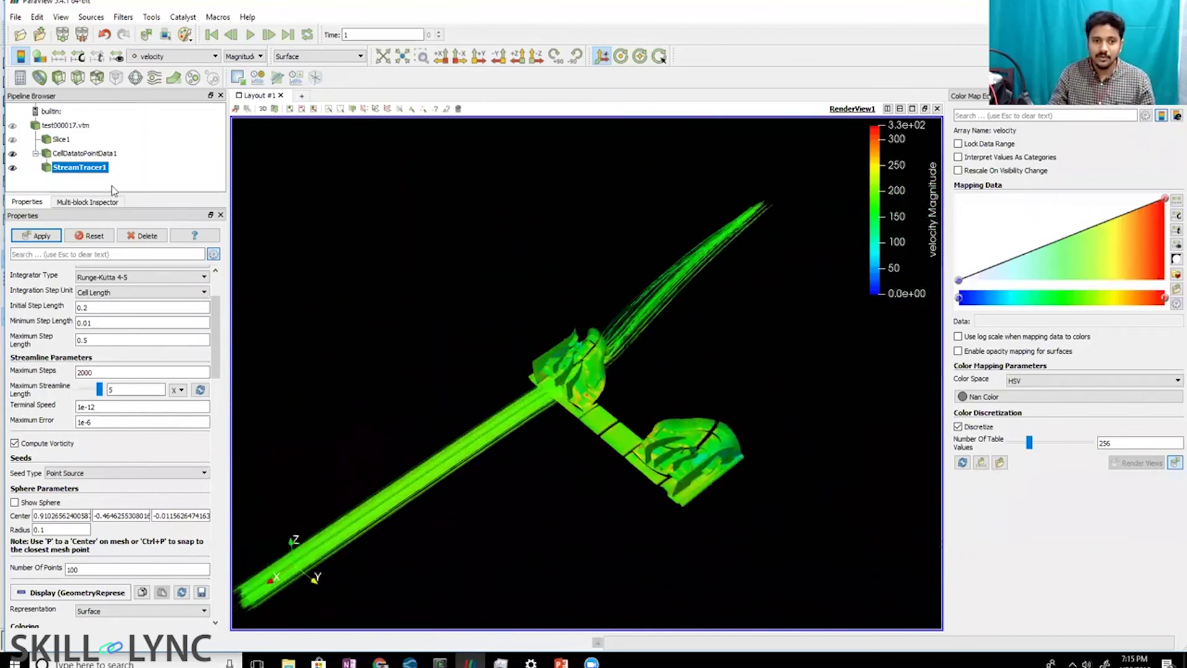
- Show Slice1 in the view and render it as Surface With Edges
click(60, 140)
click(12, 140)
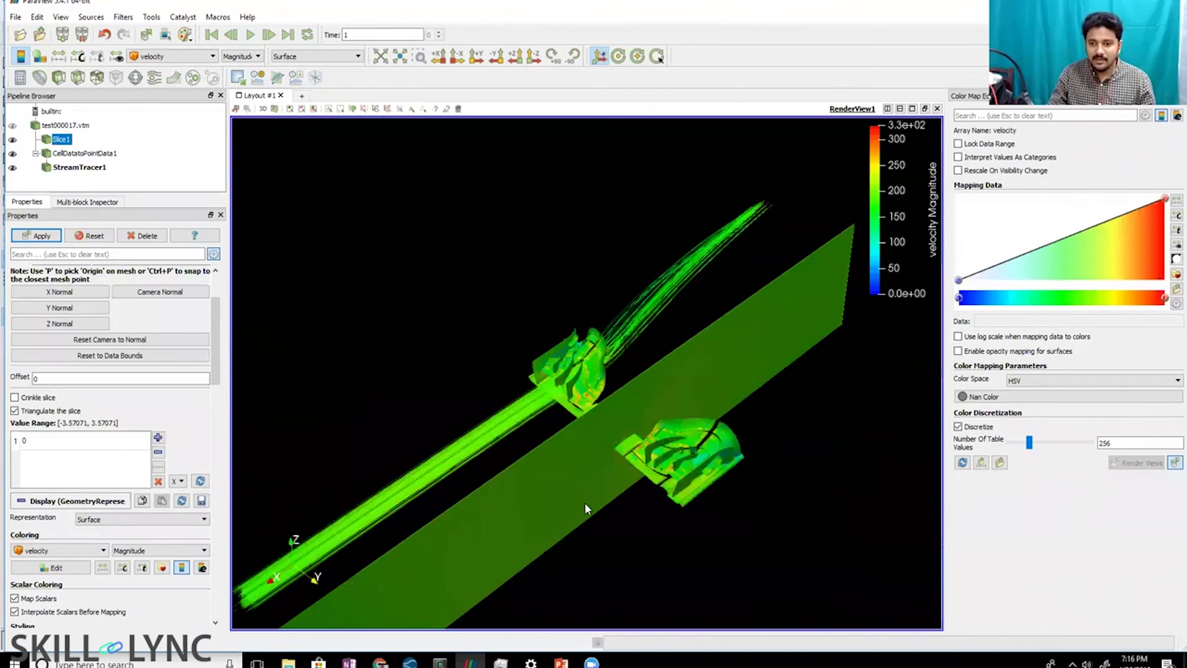
drag(586, 504, 465, 306)
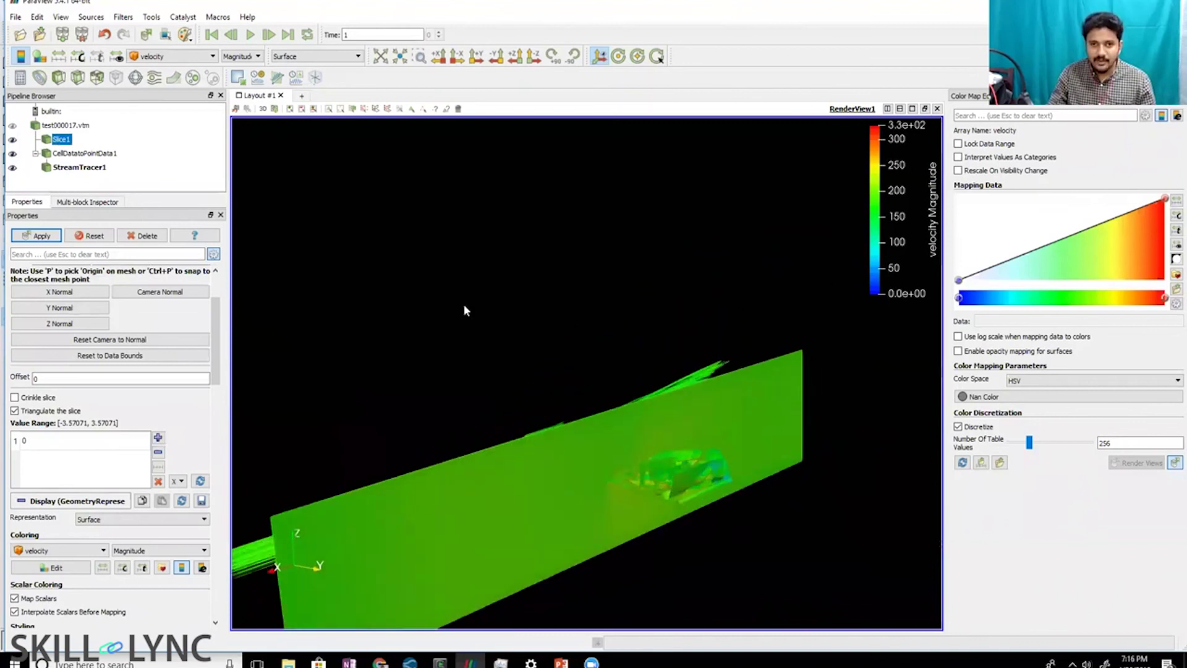
click(302, 56)
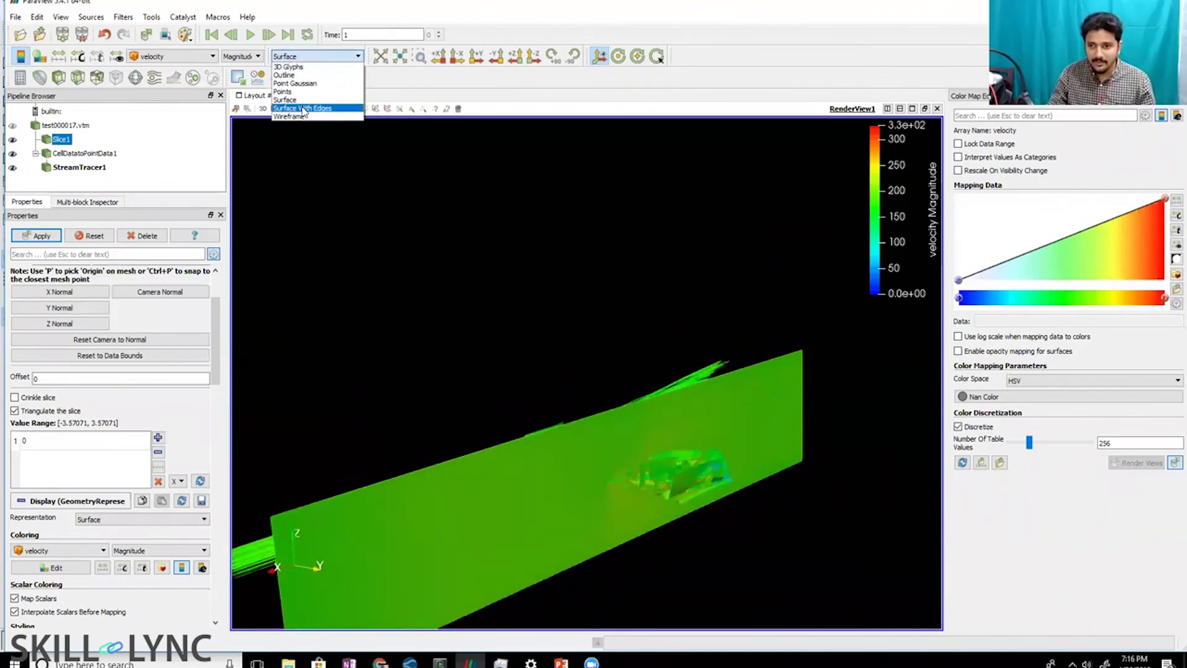
click(303, 112)
drag(669, 500, 622, 363)
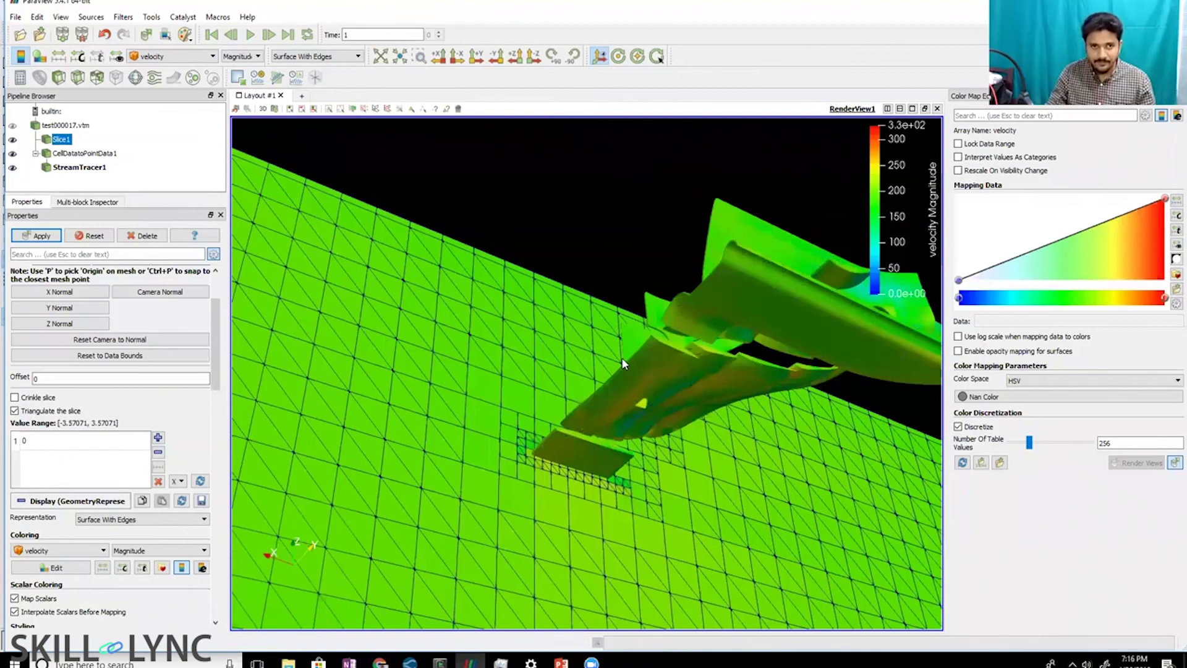
- Colour CellDatatoPointData1 by pressure with the Blue to Red Rainbow colour map
click(149, 57)
click(85, 154)
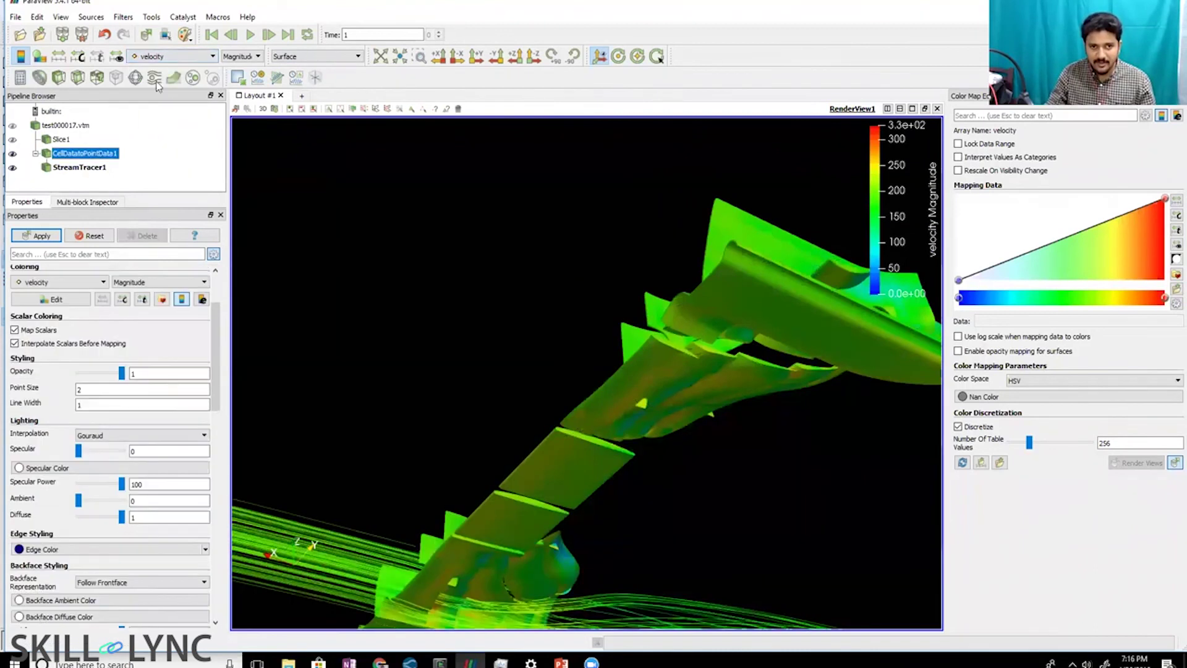
click(166, 57)
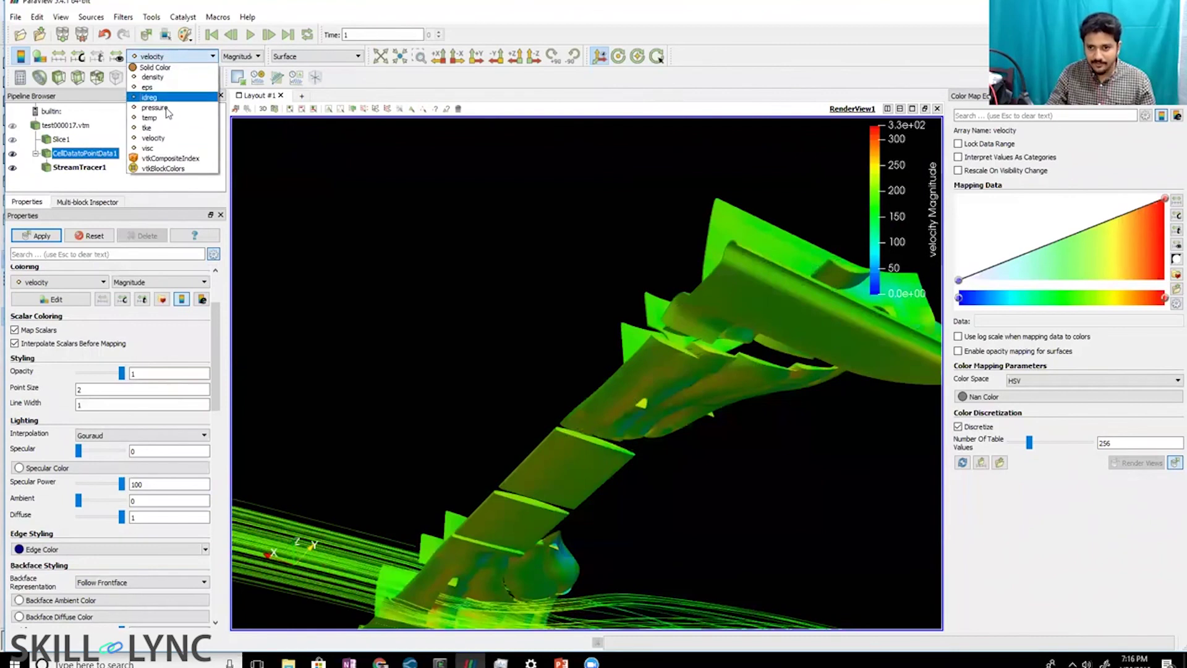
click(154, 107)
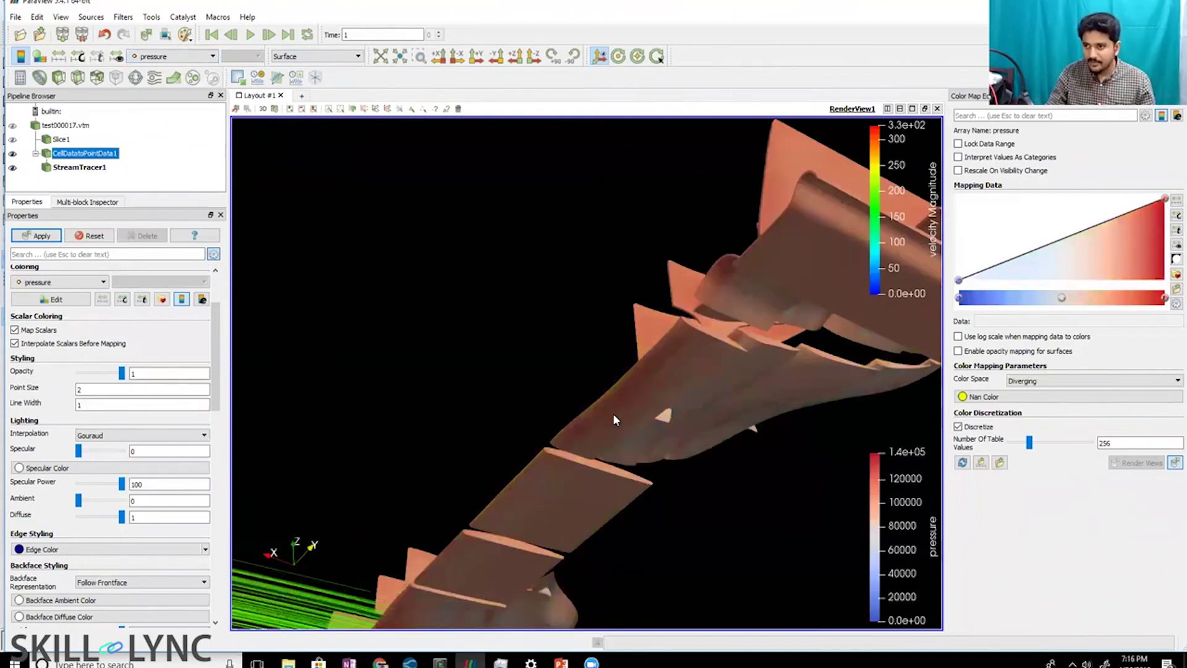
click(1177, 275)
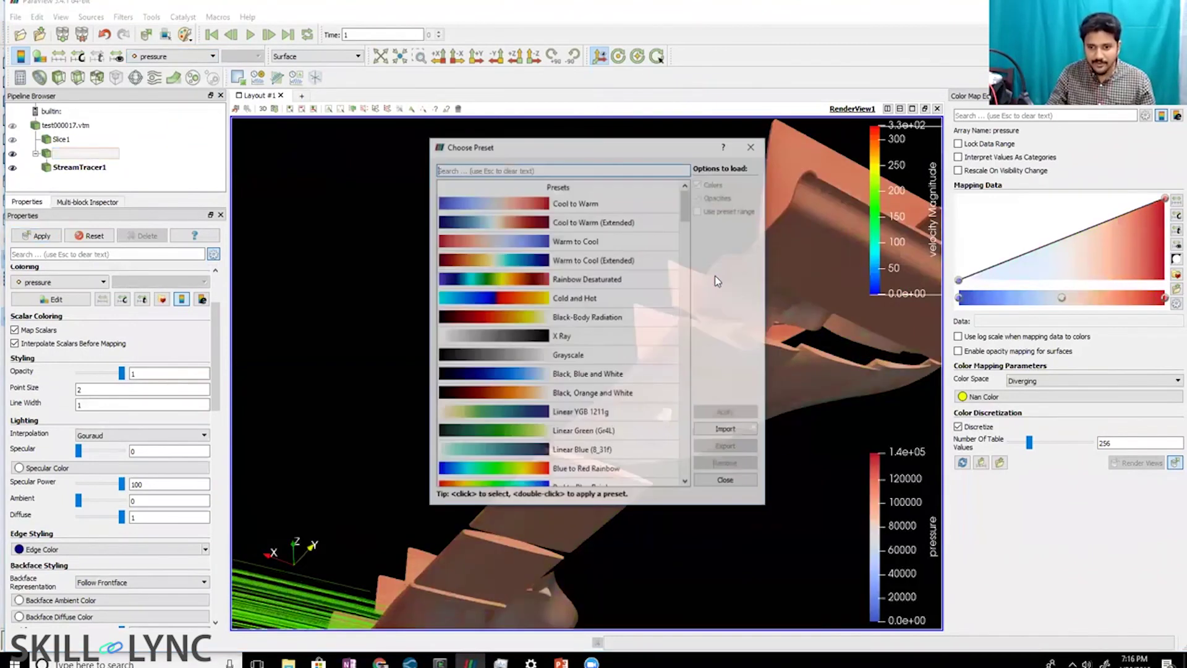
double_click(536, 468)
click(751, 147)
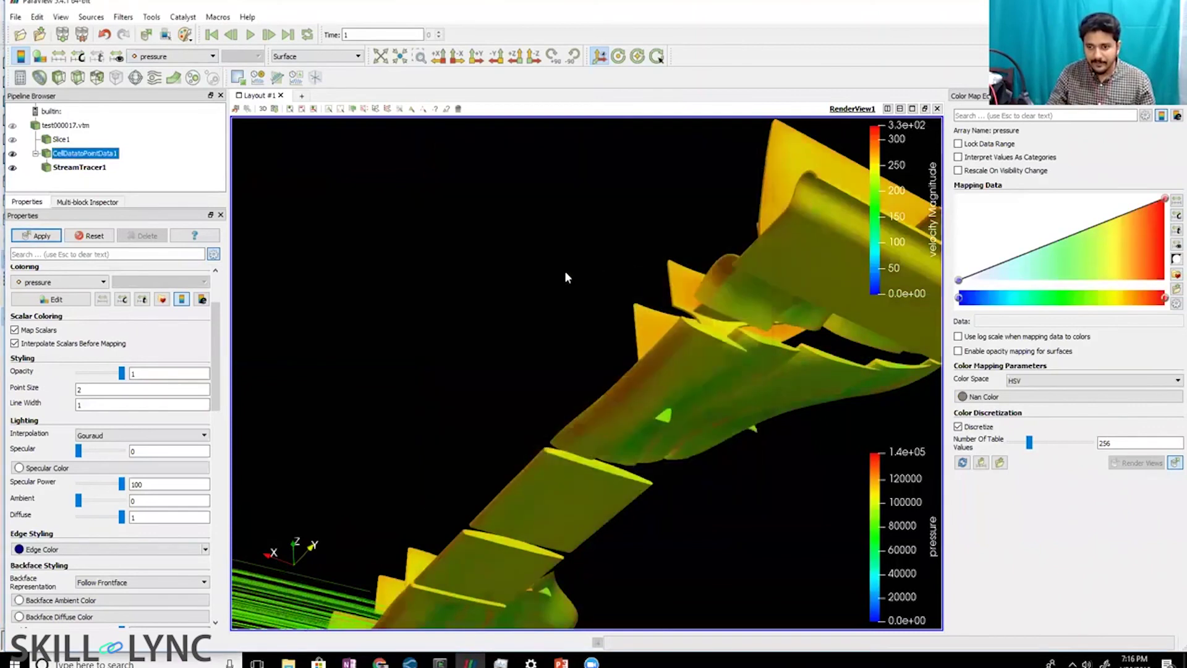
- Orbit and zoom around the wing to inspect the pressure colouring and streamlines
drag(566, 274, 694, 366)
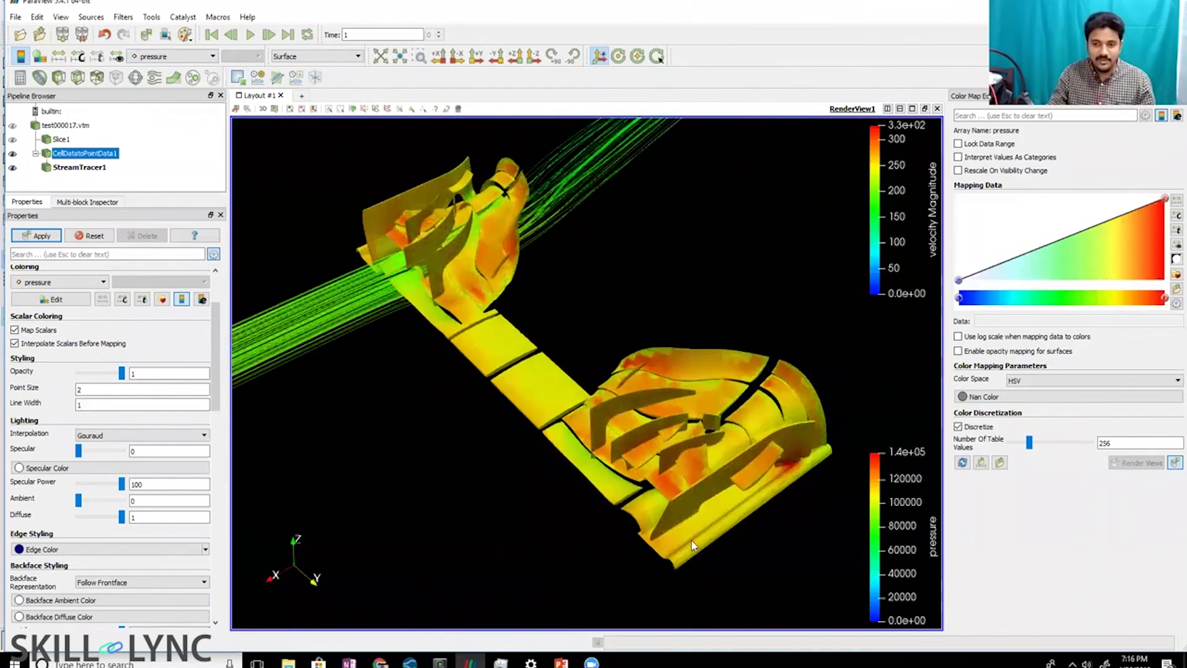
drag(693, 545, 630, 524)
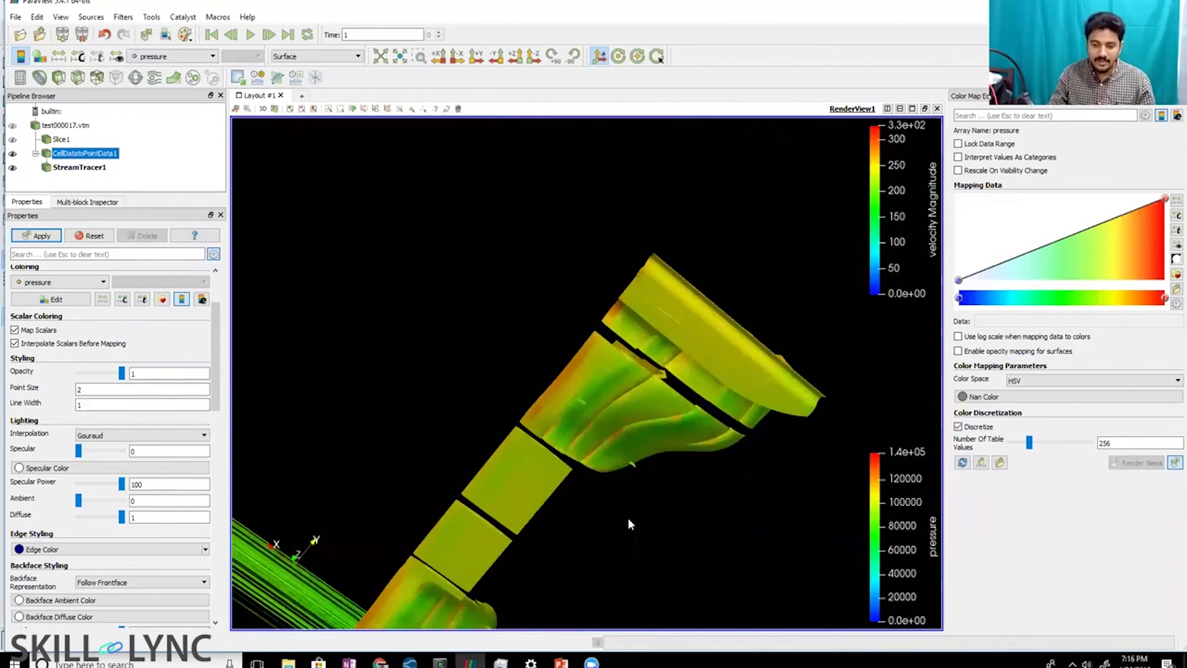
scroll(627, 516, up, 1)
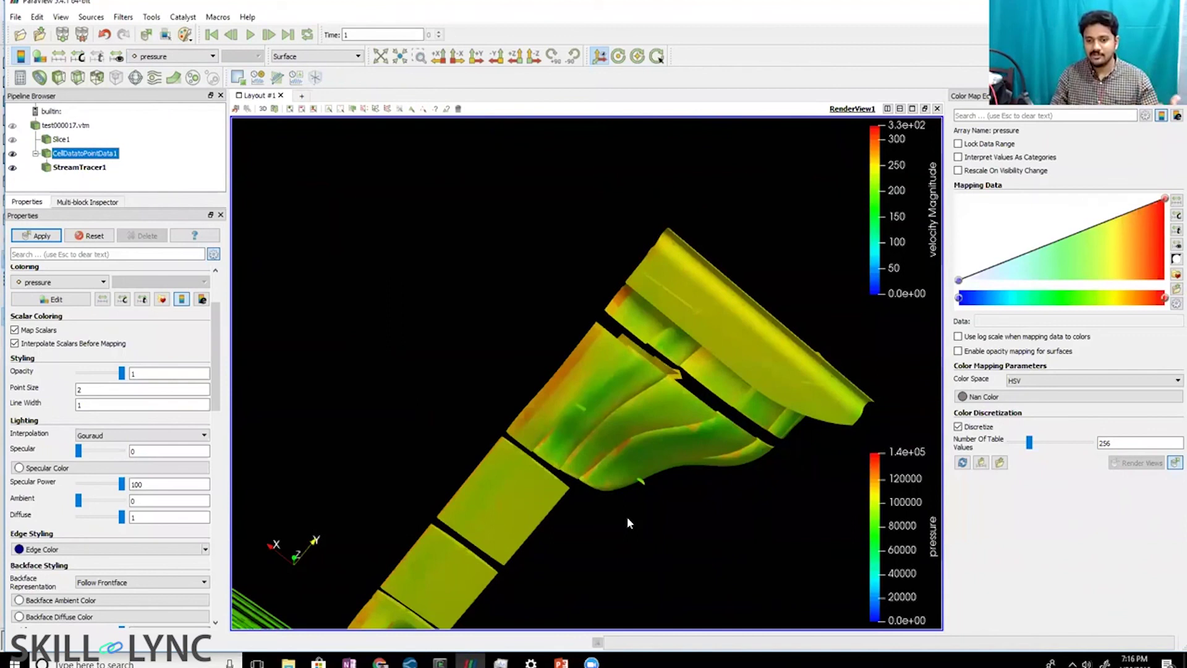
scroll(713, 496, up, 3)
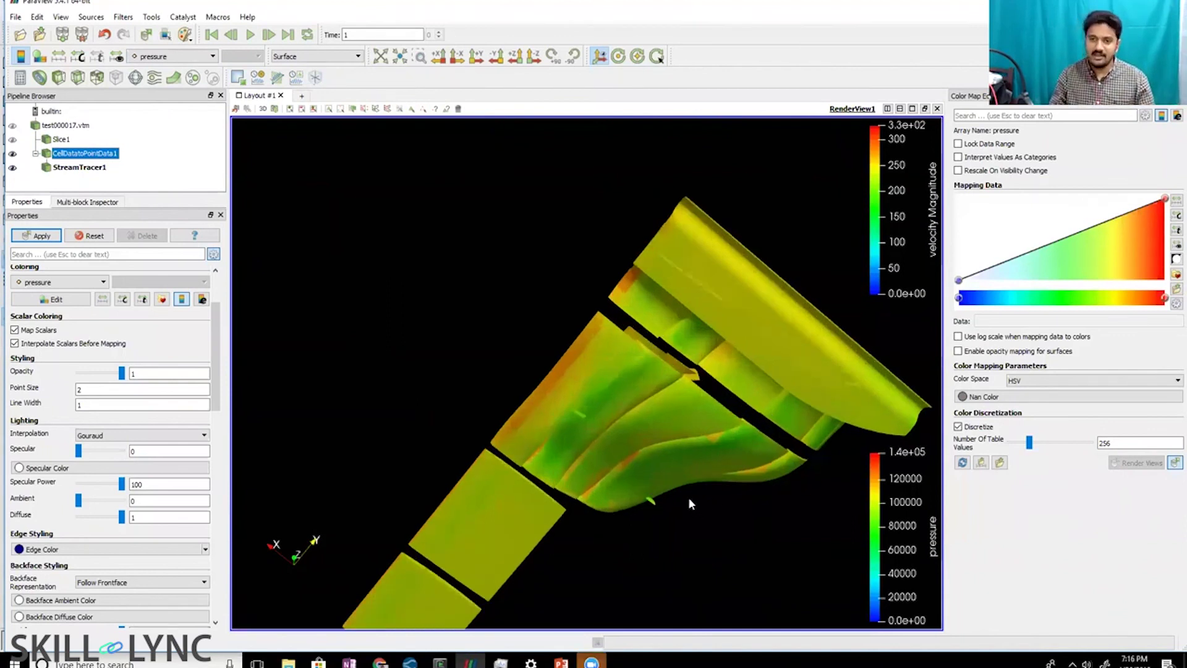
drag(682, 480, 537, 393)
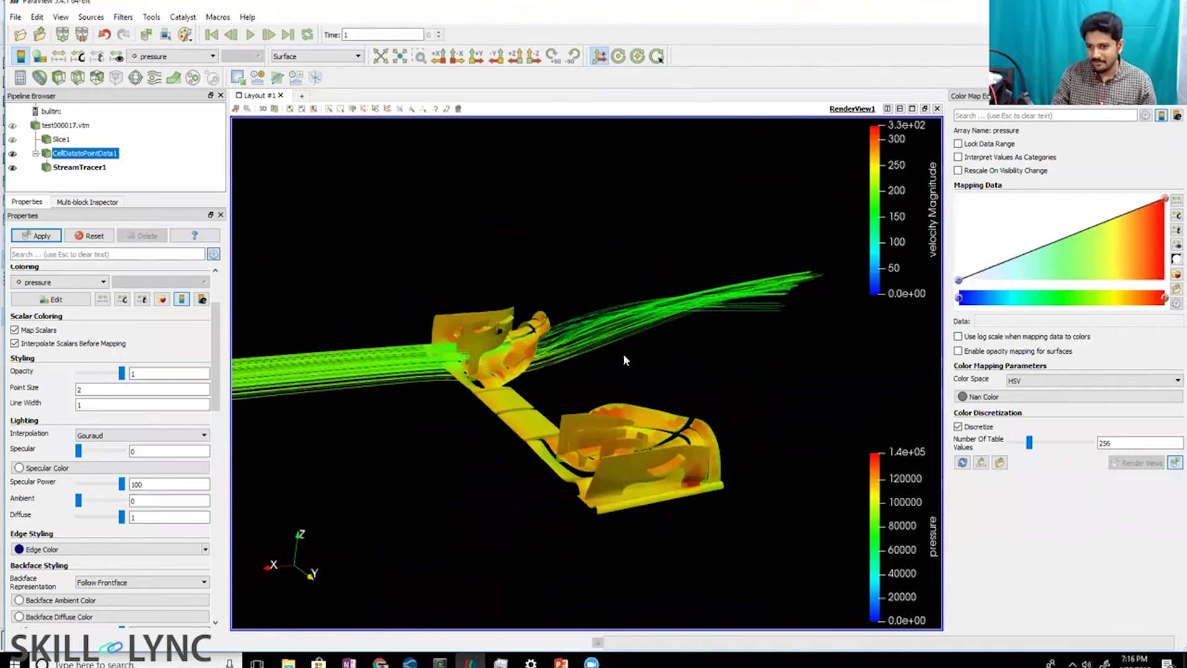